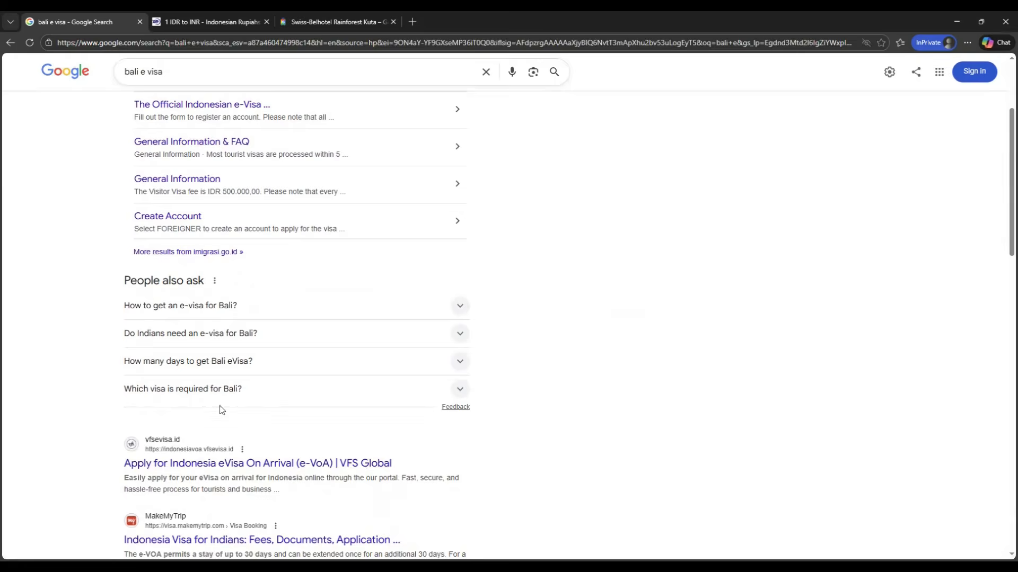
scroll(90, 353, up, 1)
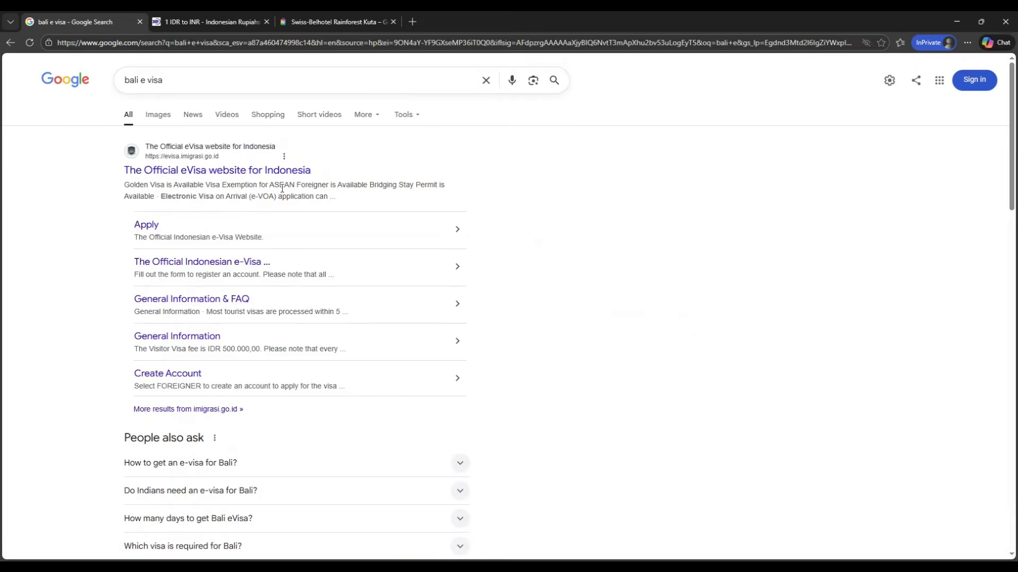
Step: Open the official Indonesian e-Visa website from the search results and start a visa application
click(217, 171)
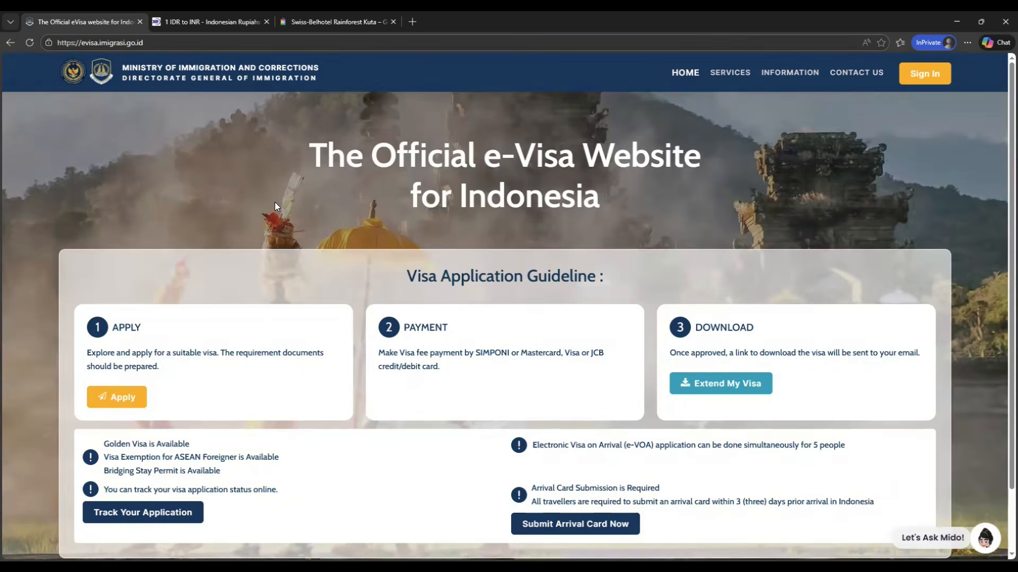
click(119, 397)
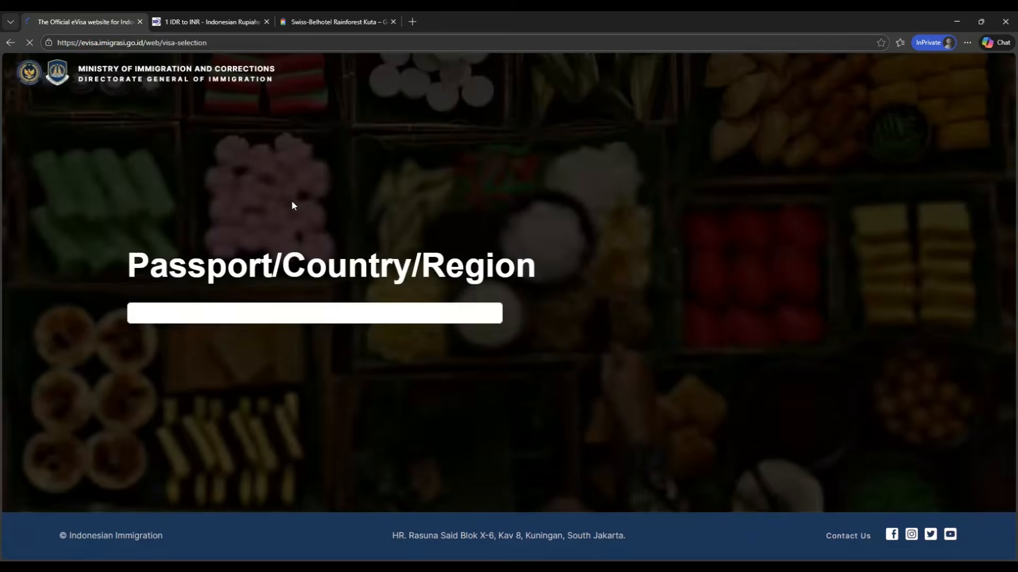
Step: Set the passport country to INDIA and the main visit purpose to General, Family, or Social
click(263, 320)
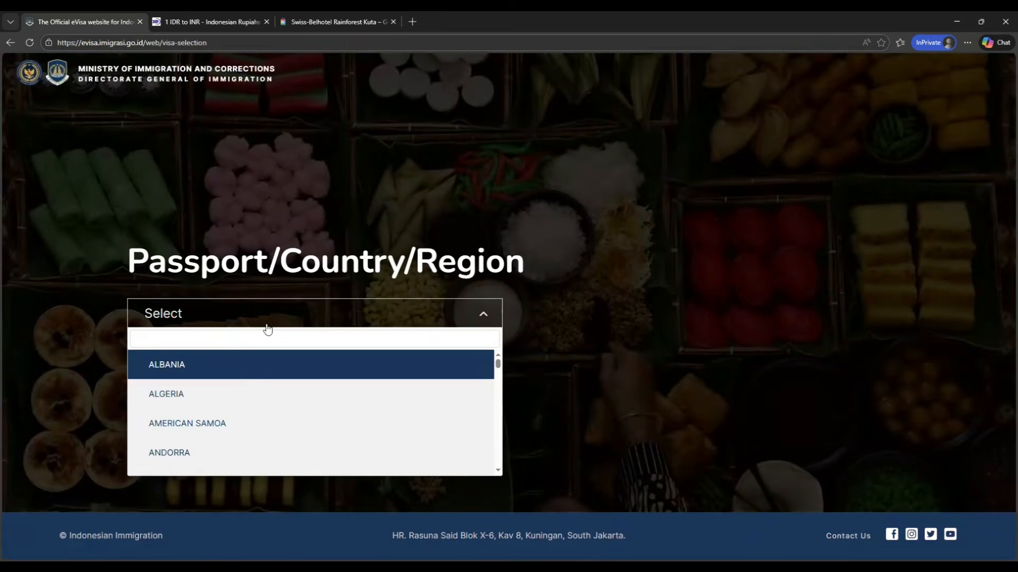
text(india)
click(248, 369)
click(252, 362)
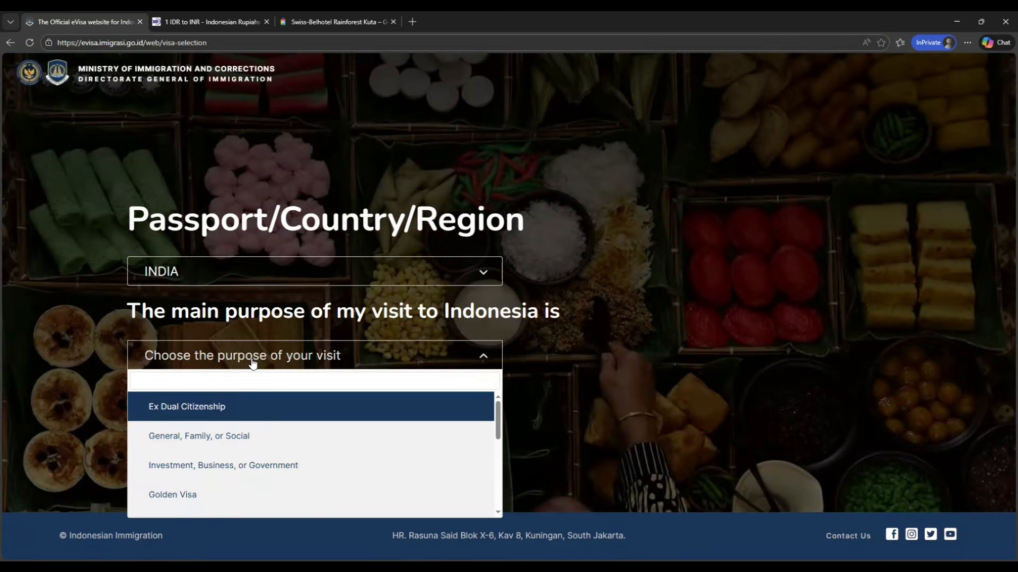
click(247, 436)
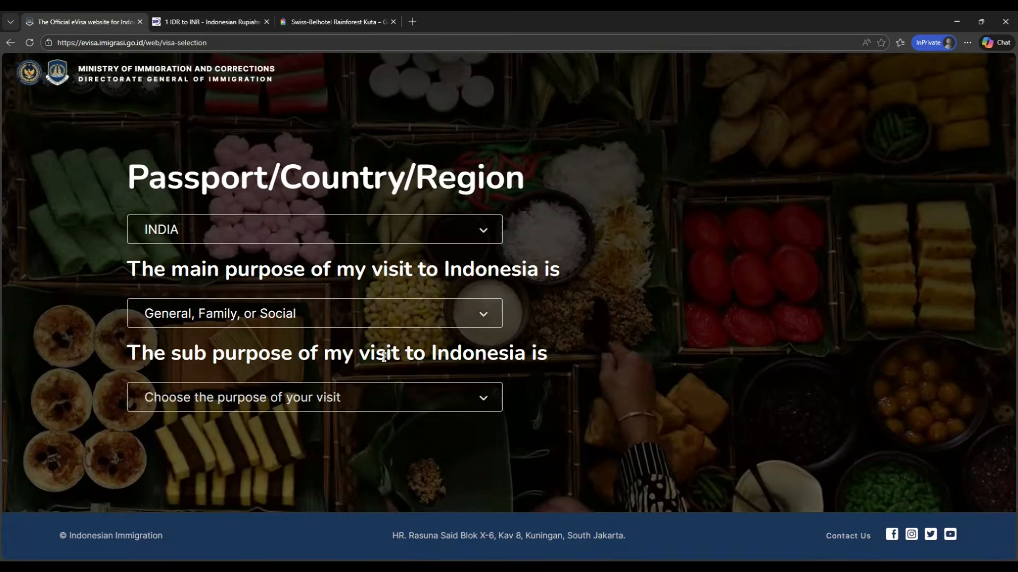
Step: Set the sub purpose to Tourism, Family Visit, and Transit and the visa type to B1 - Tourist (Visa On Arrival)
click(264, 408)
click(247, 300)
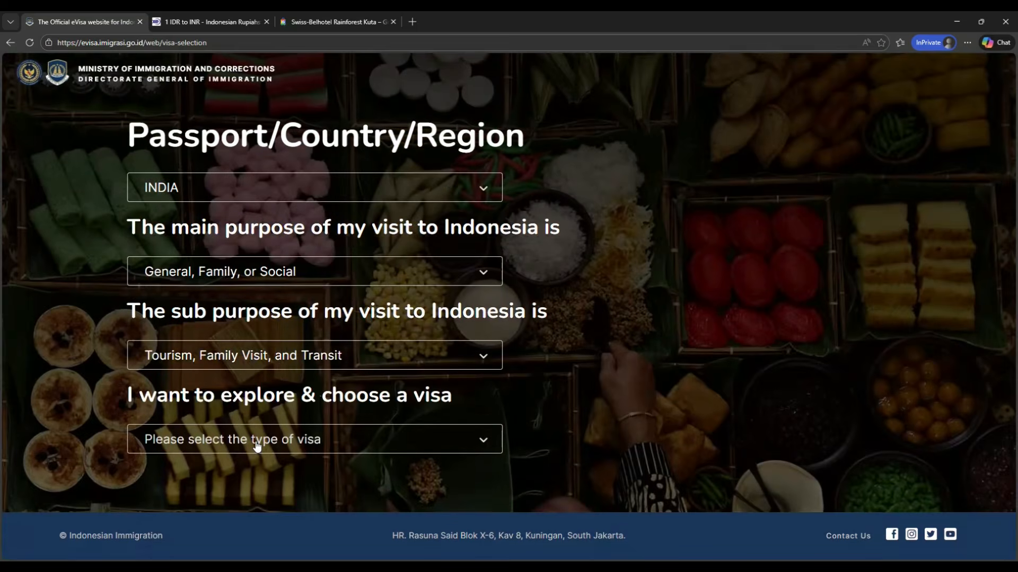
click(256, 446)
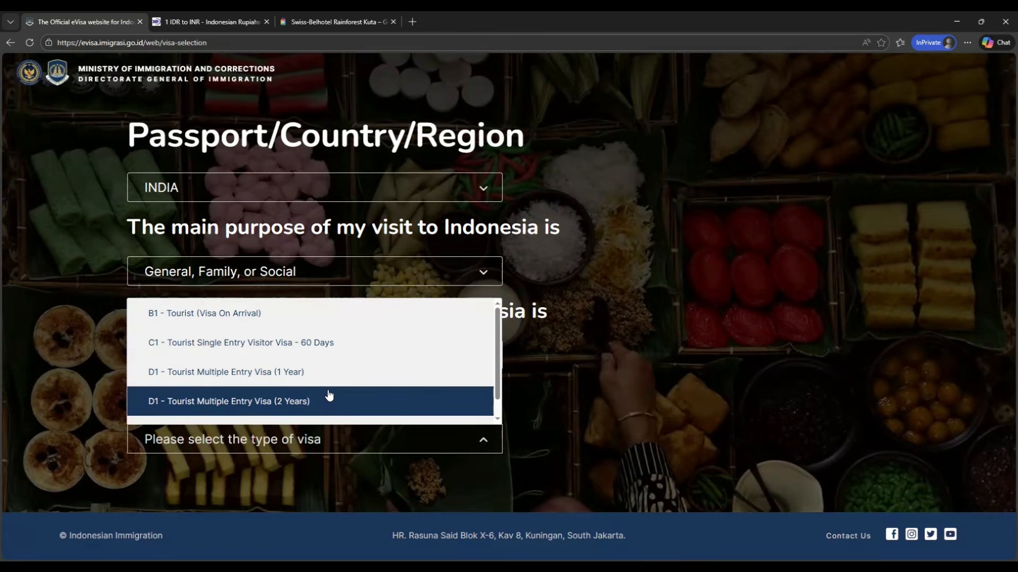
scroll(327, 401, down, 1)
scroll(331, 408, up, 1)
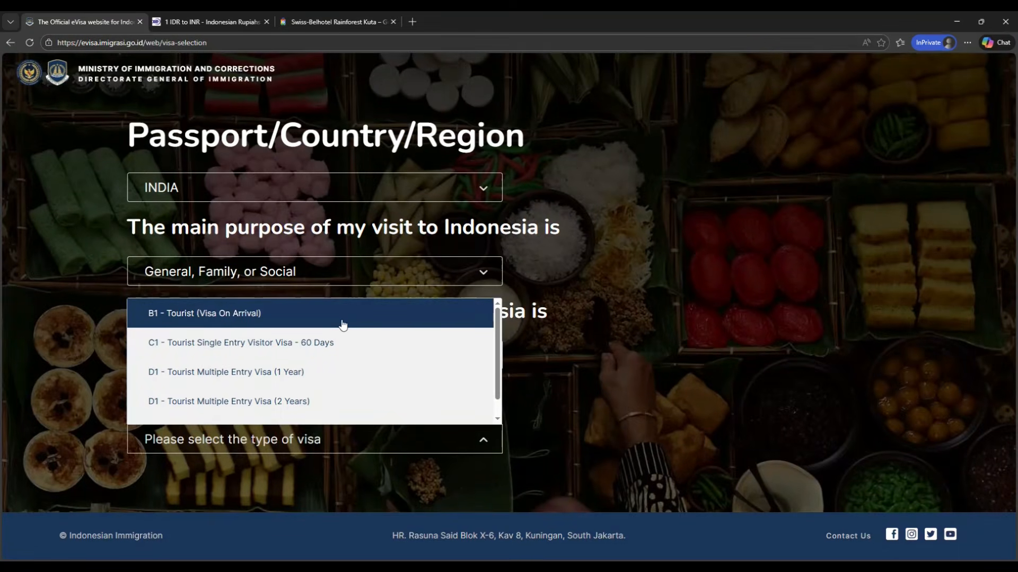
click(295, 317)
Step: Open the details of the B1 visa for a 30 Days stay
scroll(393, 399, down, 1)
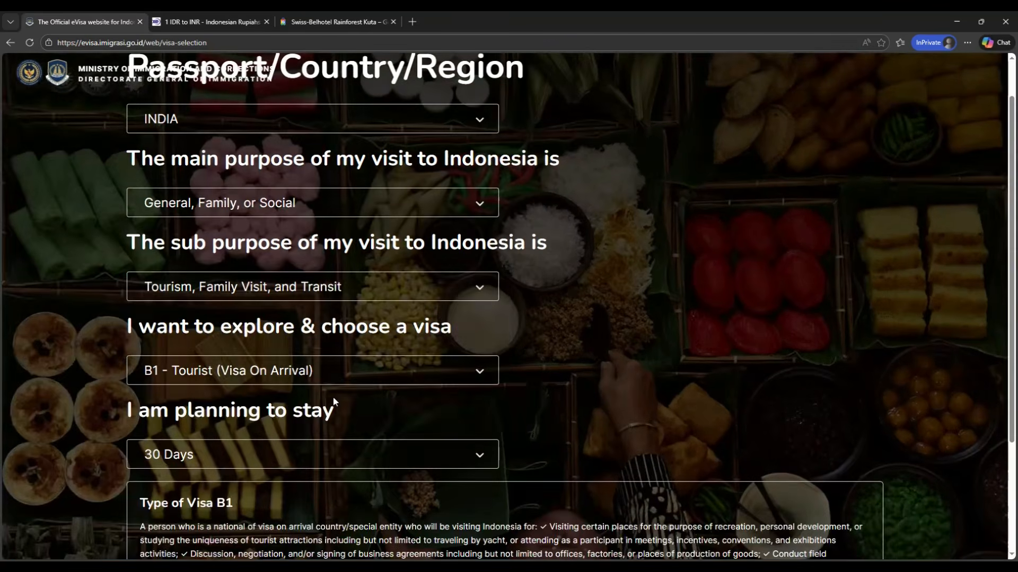
scroll(234, 348, down, 2)
click(234, 348)
click(557, 335)
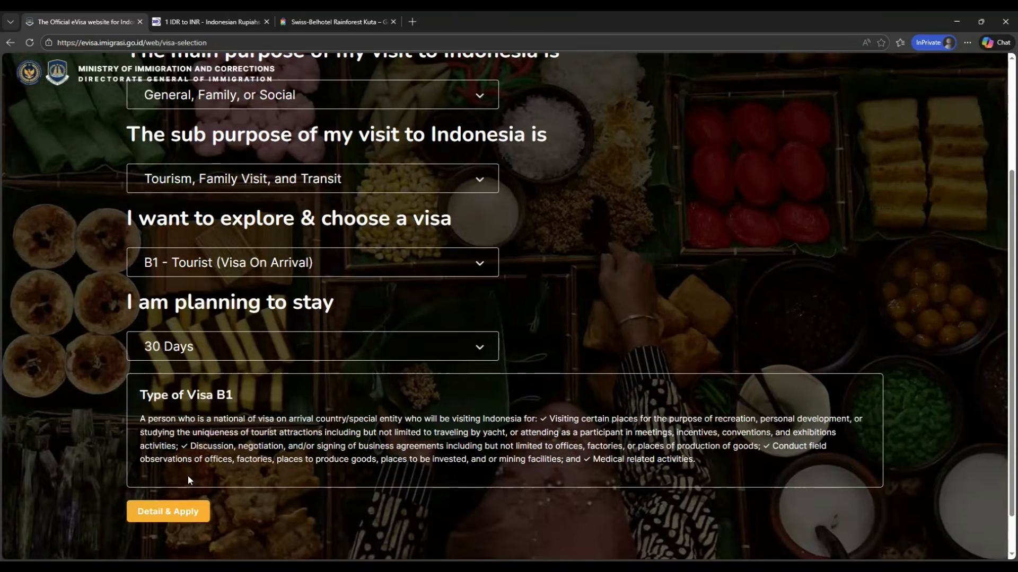
click(183, 517)
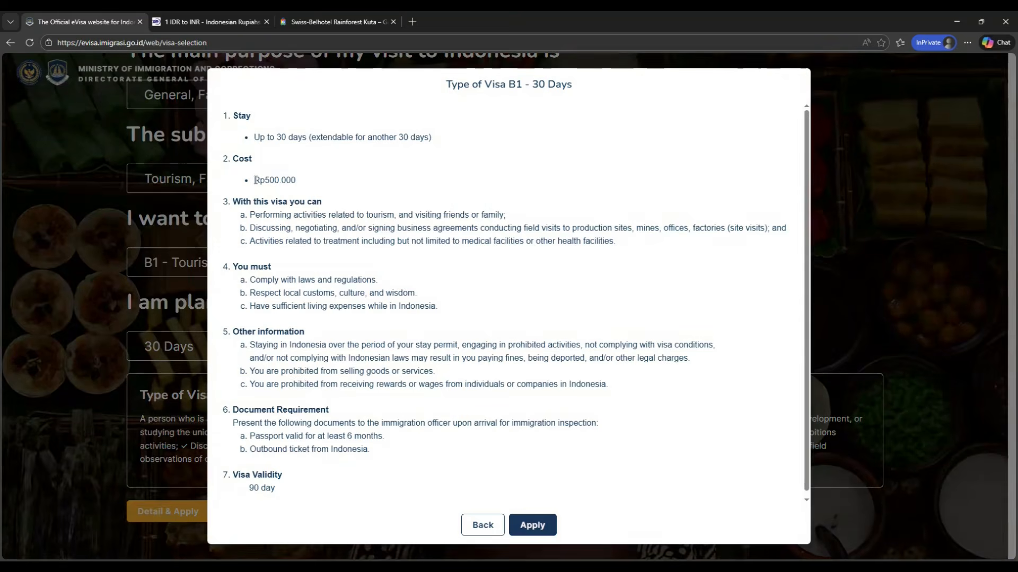
Step: Switch to the Xe currency converter tab and convert the Rp500.000 visa cost, 500000 IDR, into INR
drag(265, 182, 295, 181)
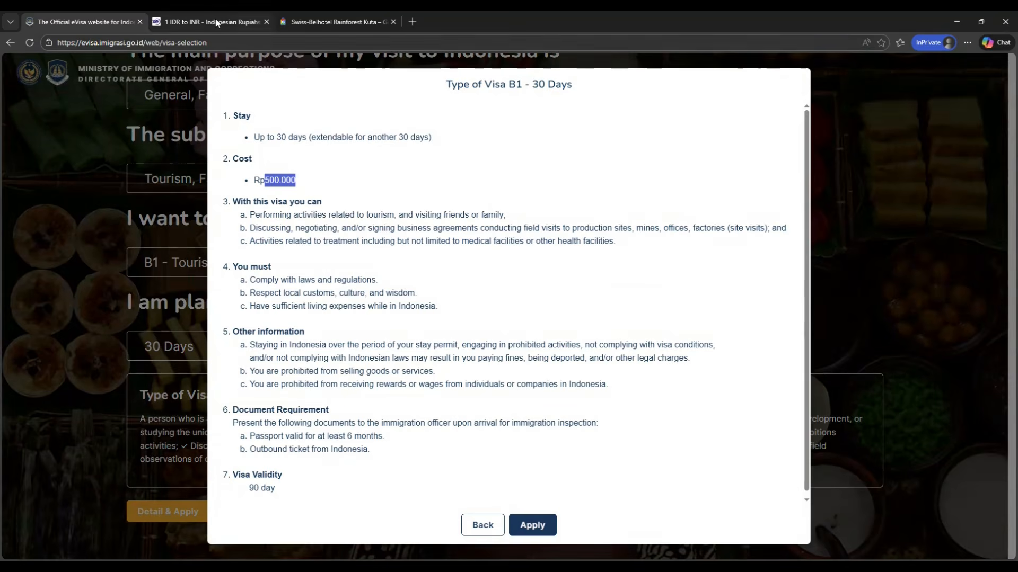
click(249, 22)
click(278, 324)
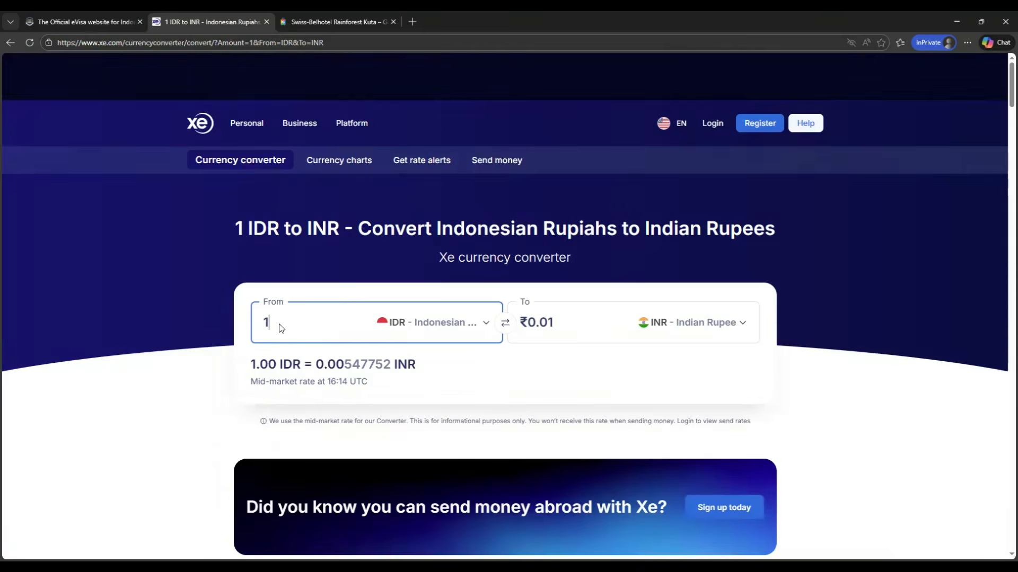
key(BackSpace)
text(500)
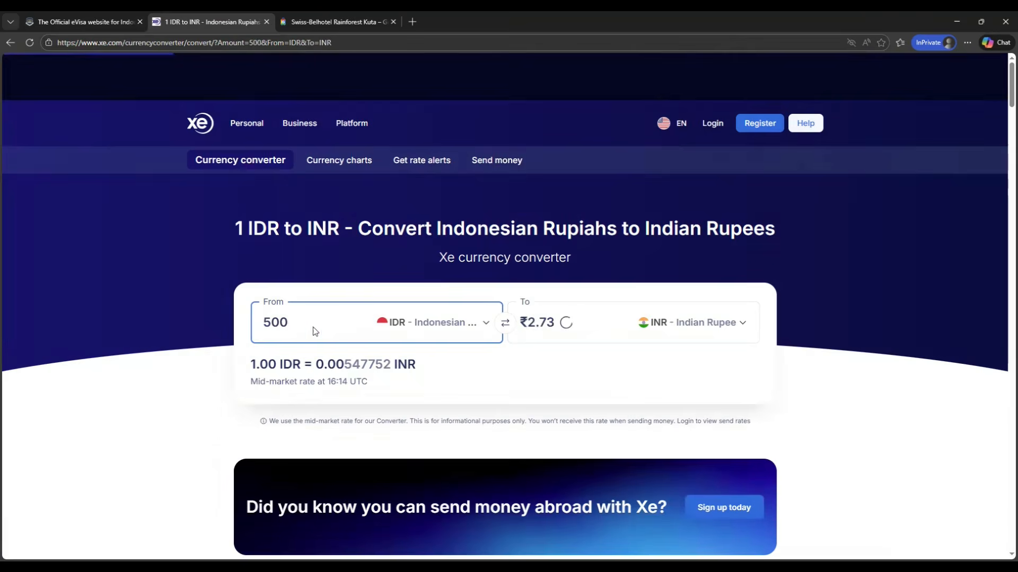
click(291, 353)
text(.000)
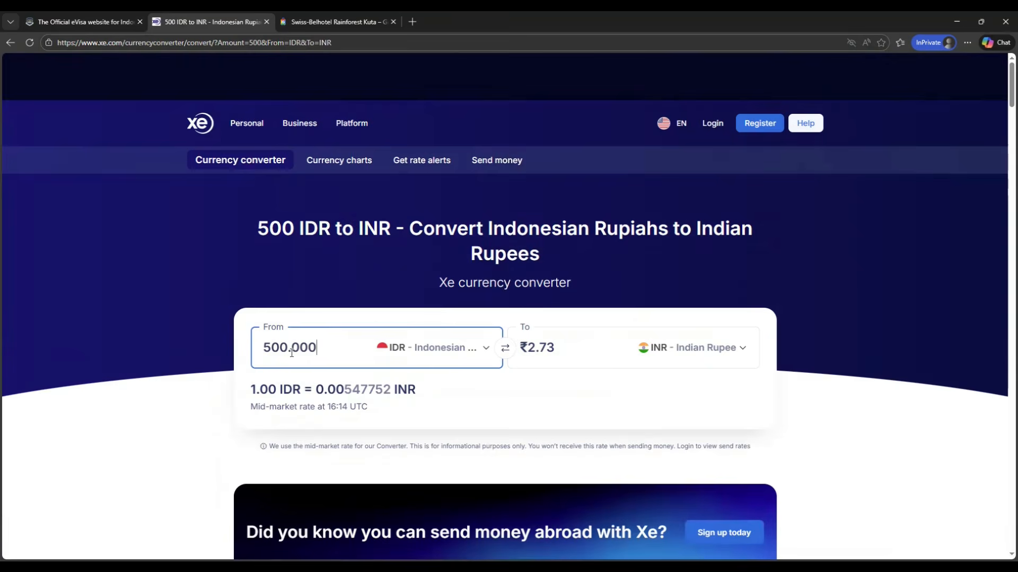
click(853, 264)
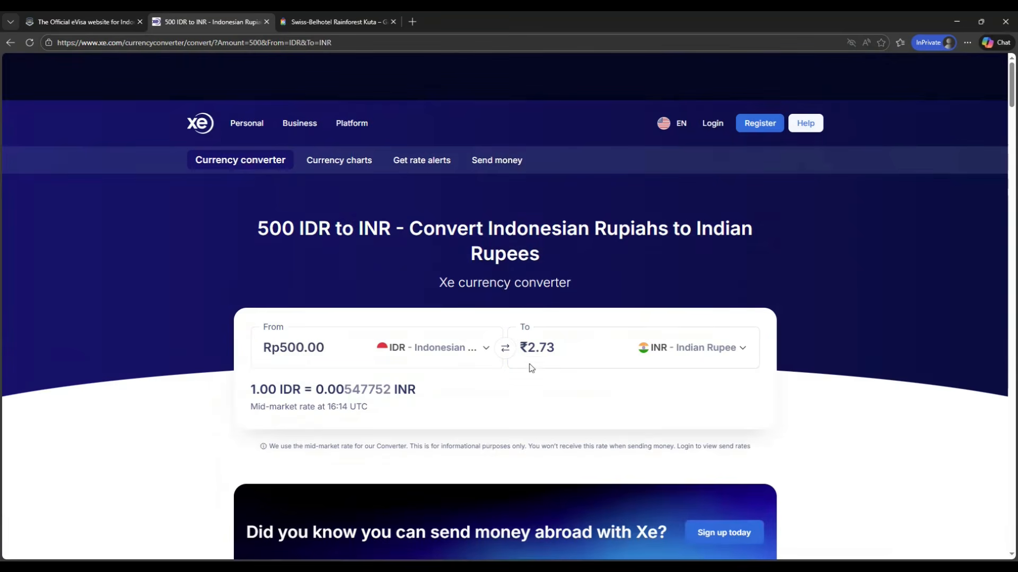
click(328, 349)
text(000)
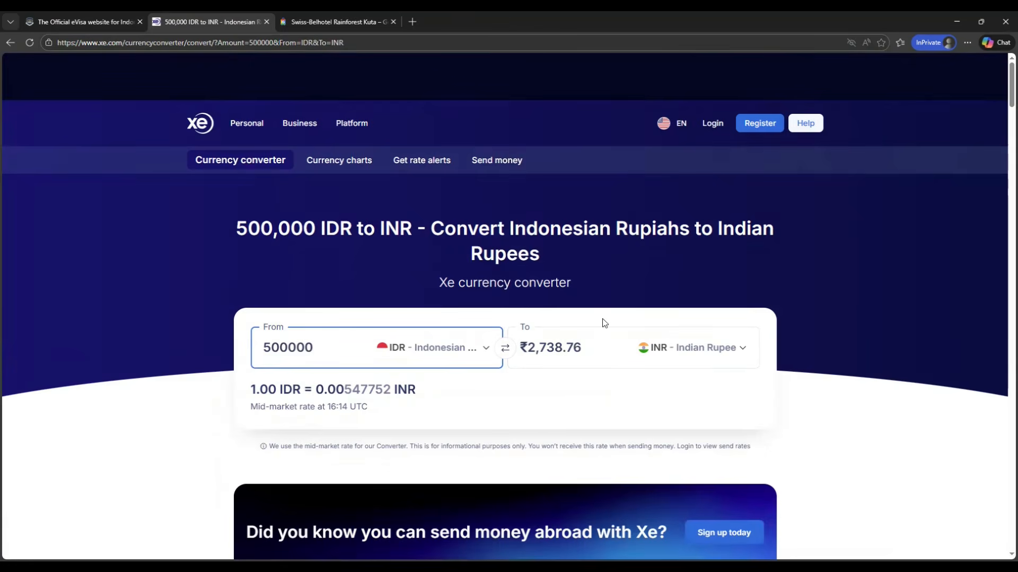
click(850, 309)
Step: Compare the visa cost on the e-Visa page with the converted rupee amount in the converter tab
click(85, 22)
click(280, 194)
drag(262, 180, 297, 181)
click(209, 21)
click(555, 354)
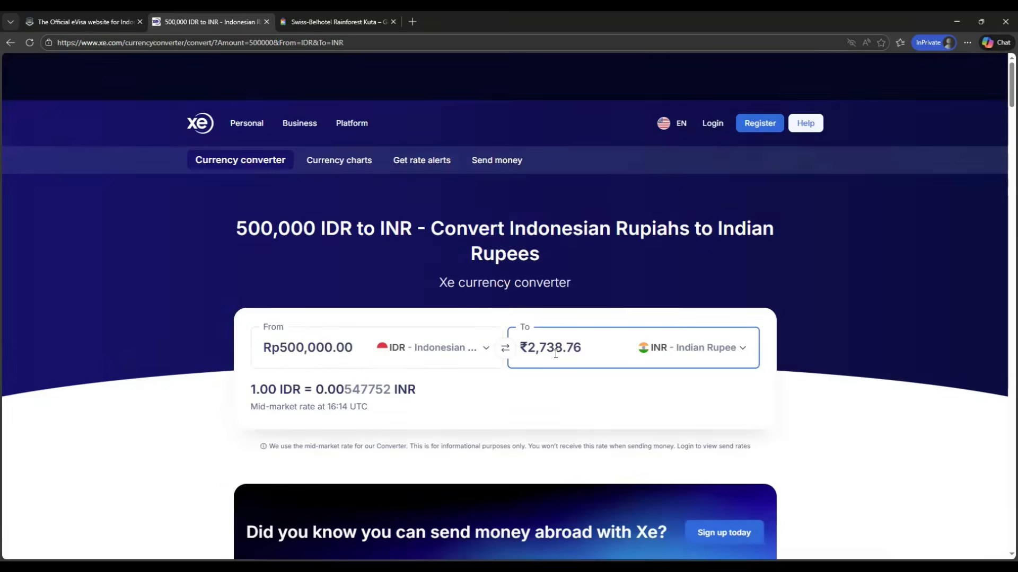
click(71, 23)
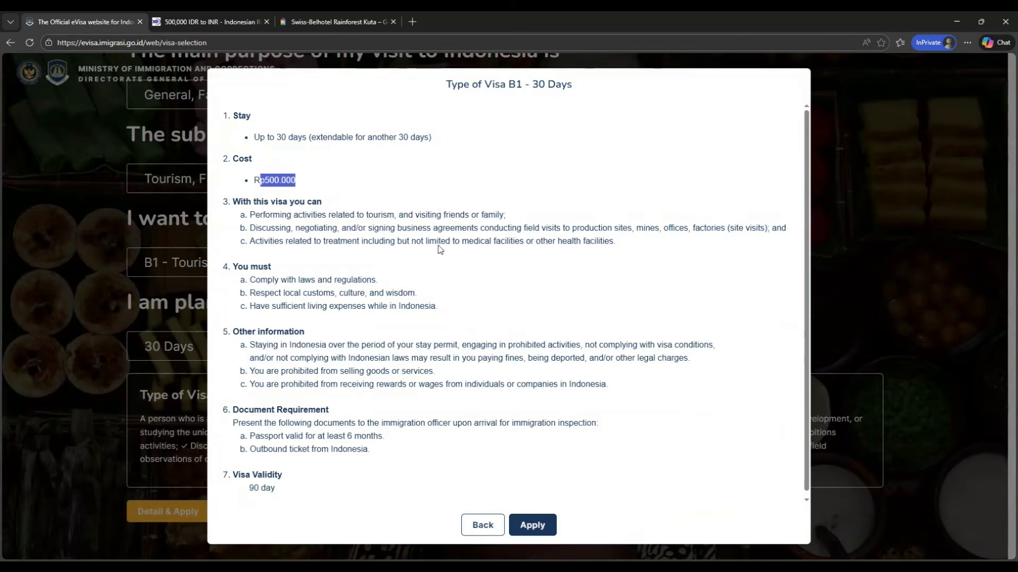
Step: Review the visa's stay and validity details, then proceed to apply for it
scroll(306, 333, down, 1)
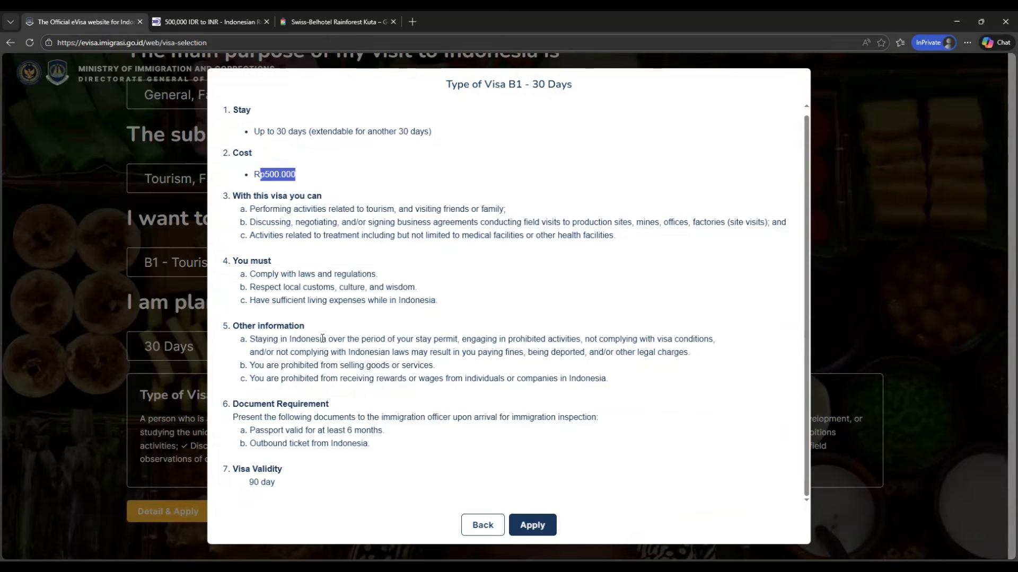
click(274, 513)
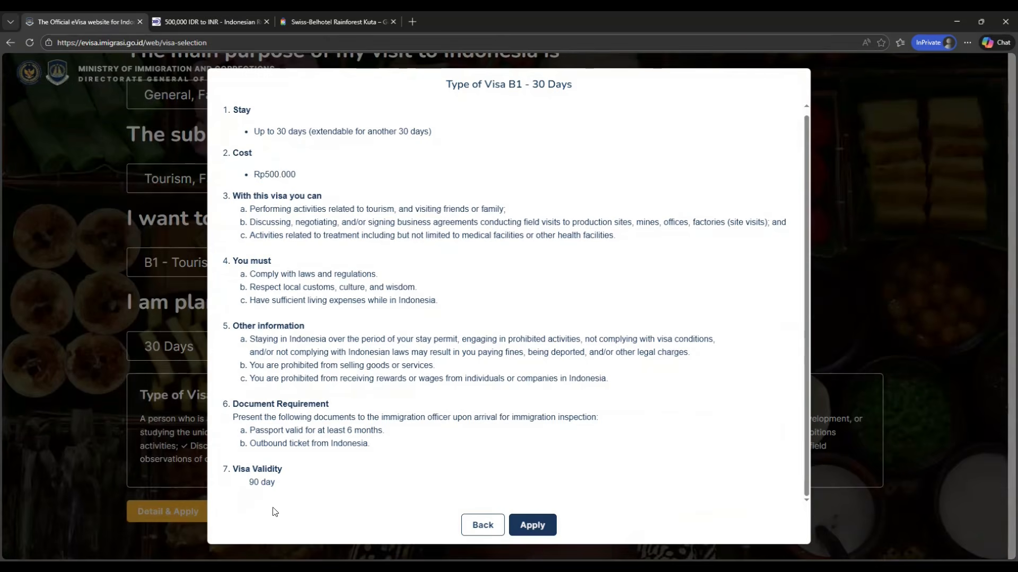
drag(246, 481, 277, 484)
drag(254, 131, 443, 134)
click(451, 192)
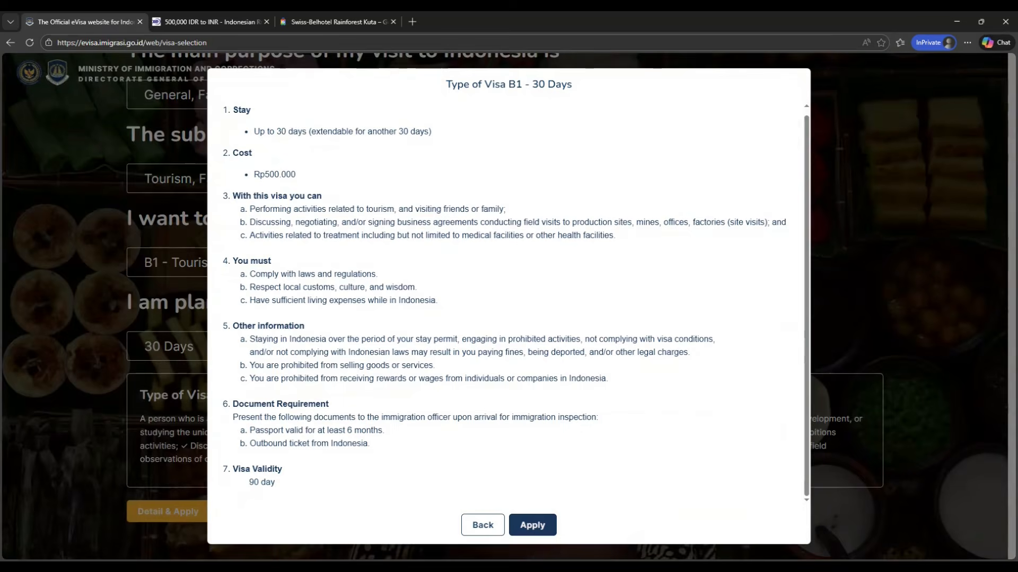
click(530, 524)
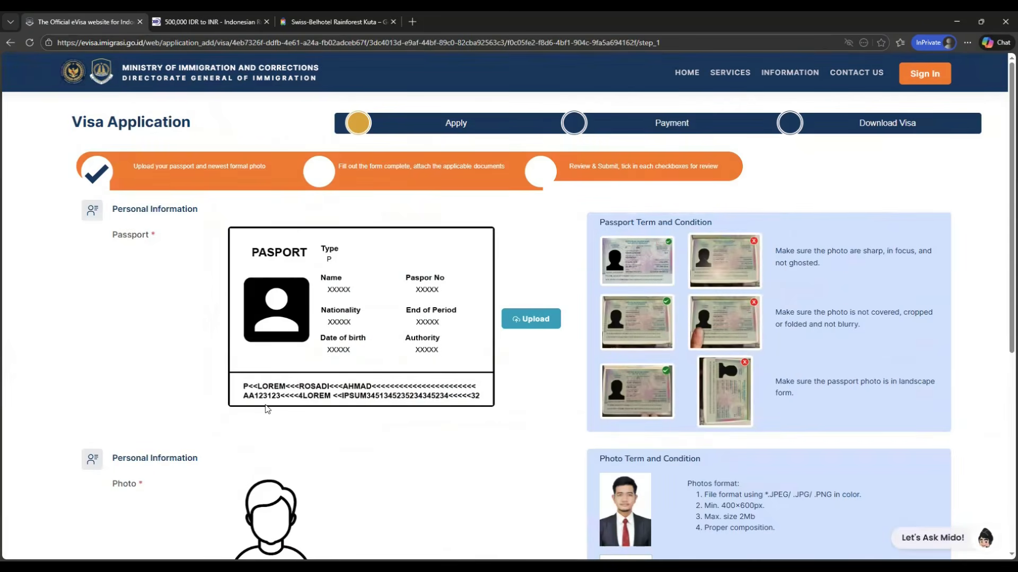
Step: Examine the passport and photo upload requirements on the visa application page
scroll(268, 410, down, 4)
scroll(267, 409, up, 3)
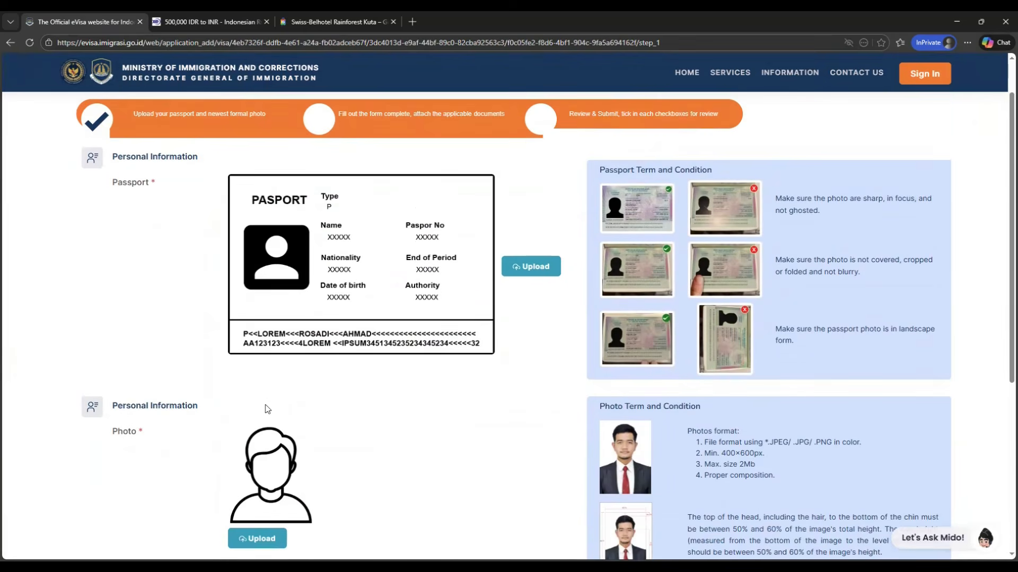
scroll(267, 409, down, 1)
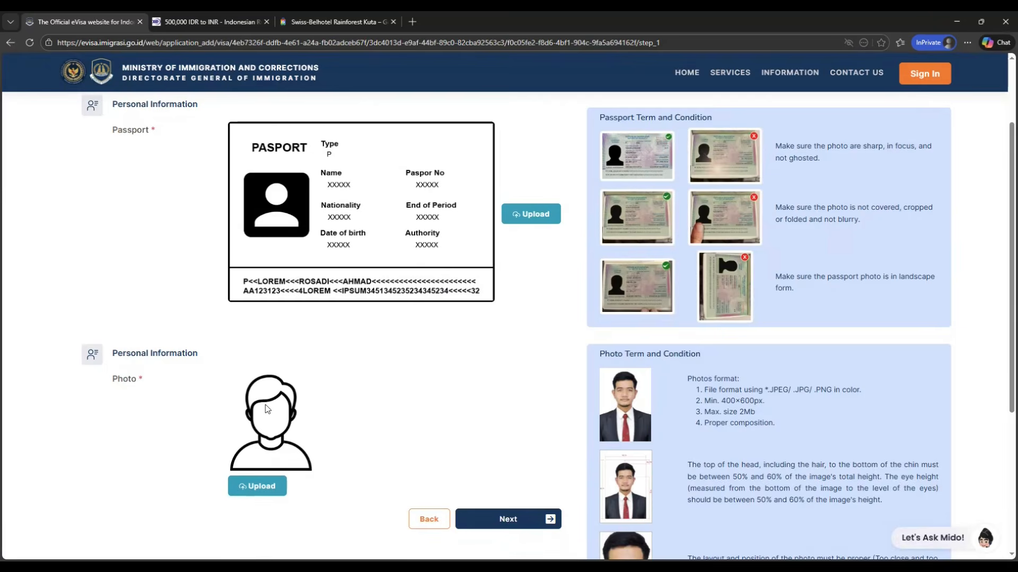
scroll(267, 410, up, 2)
scroll(272, 411, down, 1)
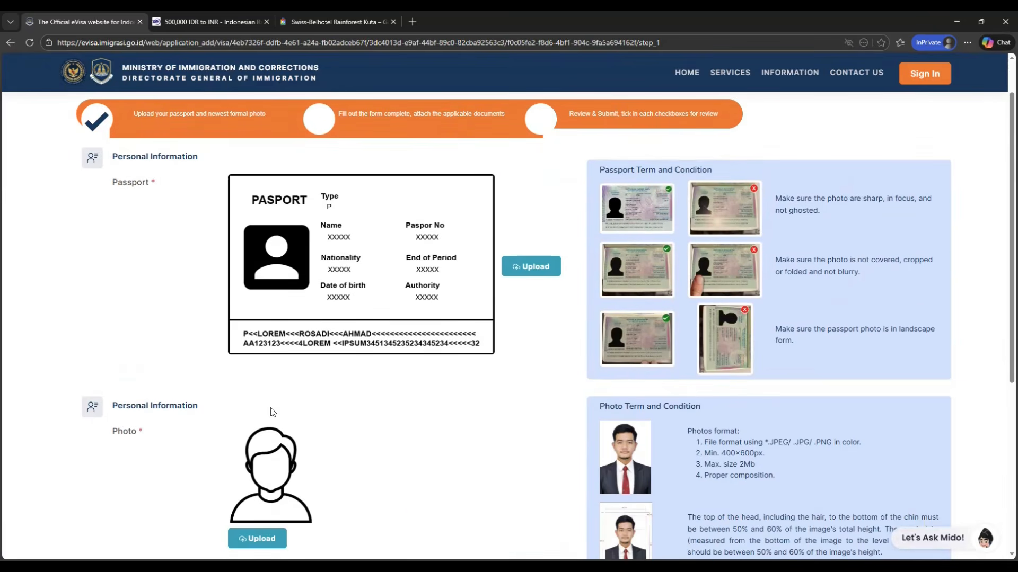
scroll(273, 469, down, 1)
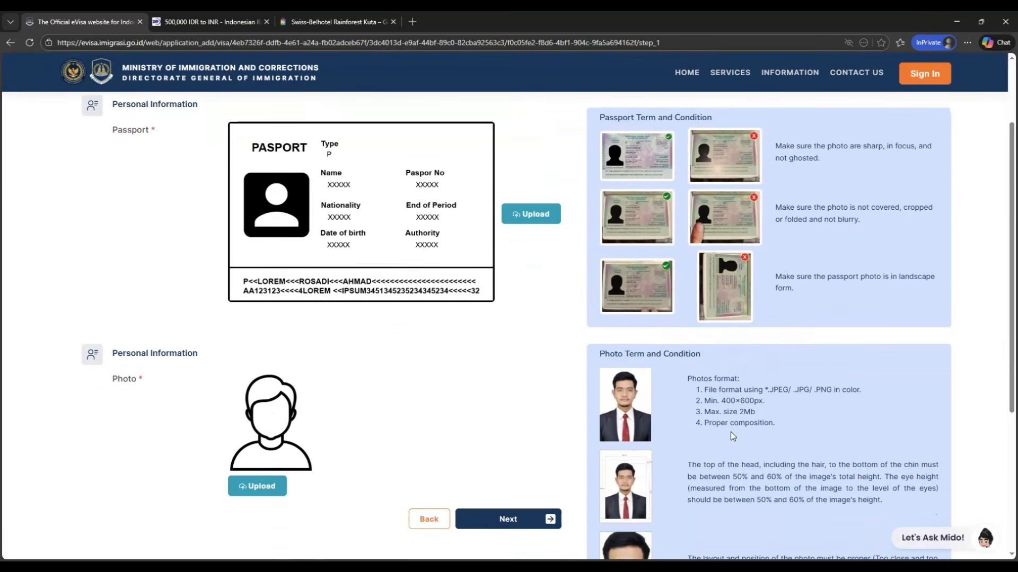
scroll(626, 377, down, 2)
scroll(635, 433, down, 2)
scroll(635, 433, up, 2)
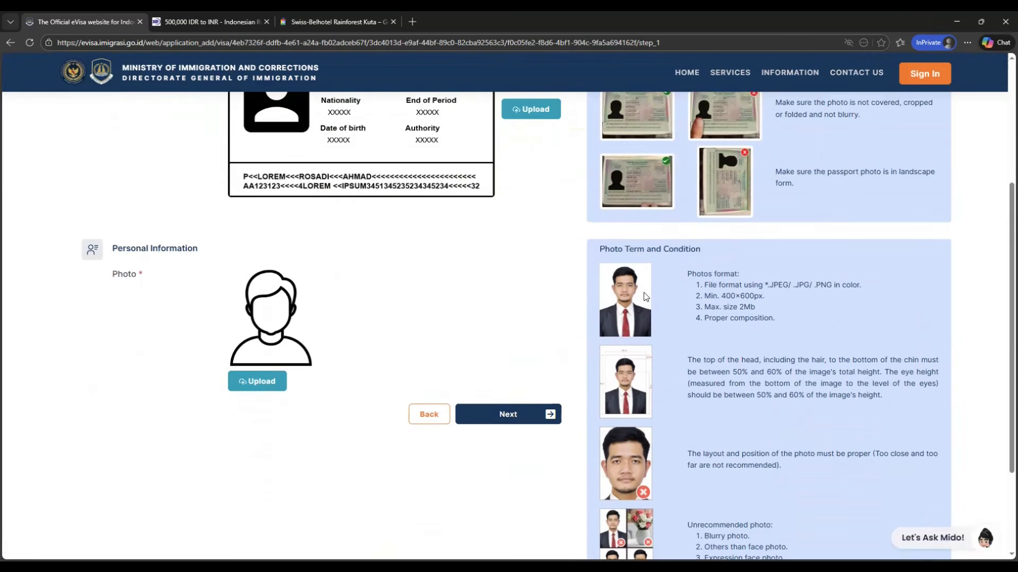
scroll(689, 390, up, 3)
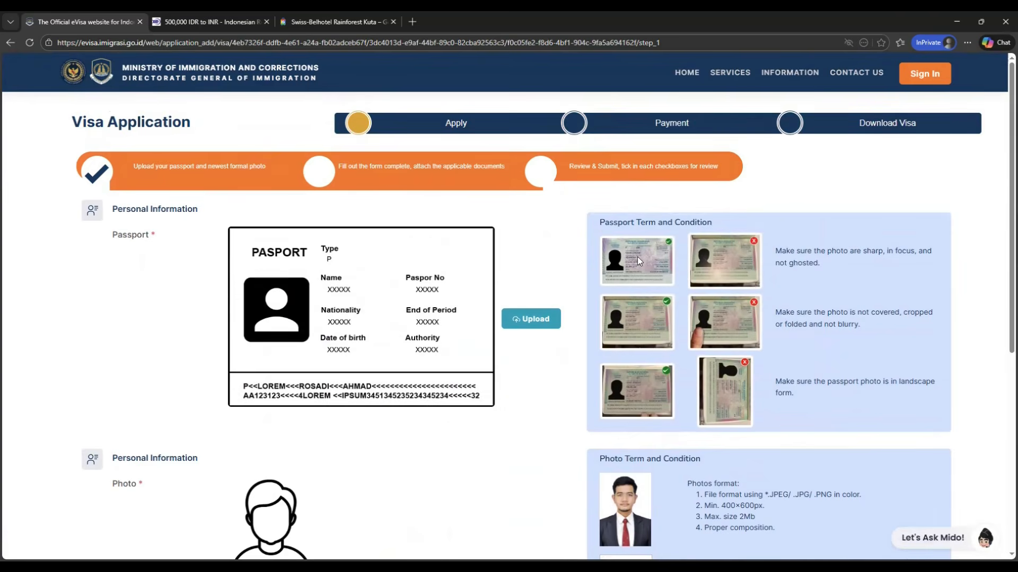
scroll(490, 292, down, 2)
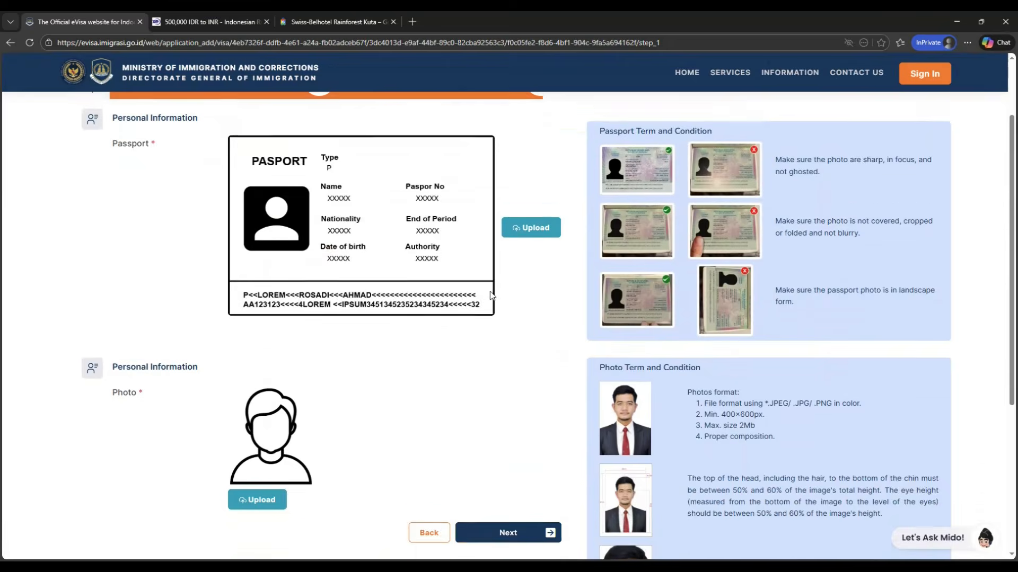
scroll(490, 295, up, 2)
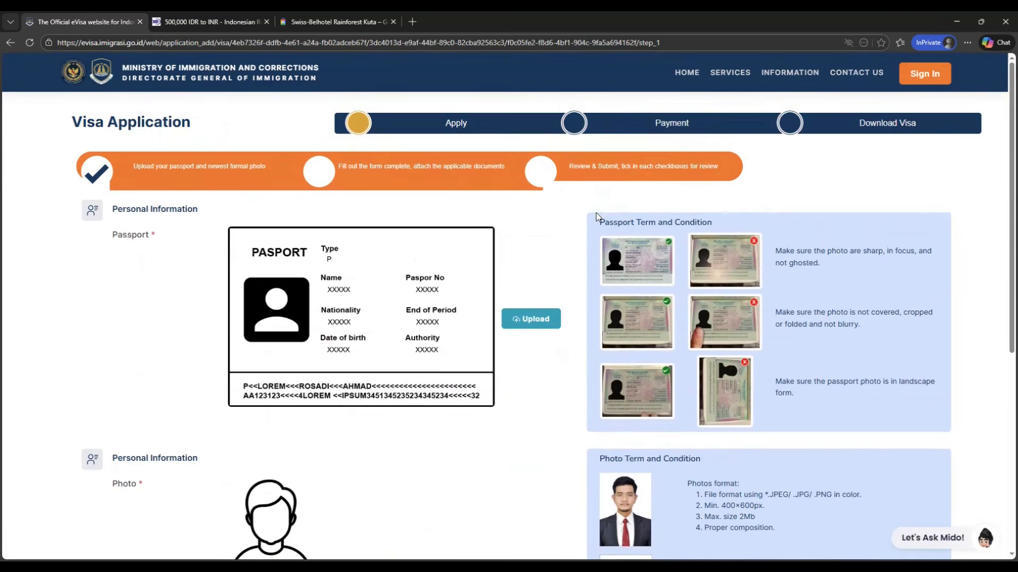
scroll(595, 215, down, 2)
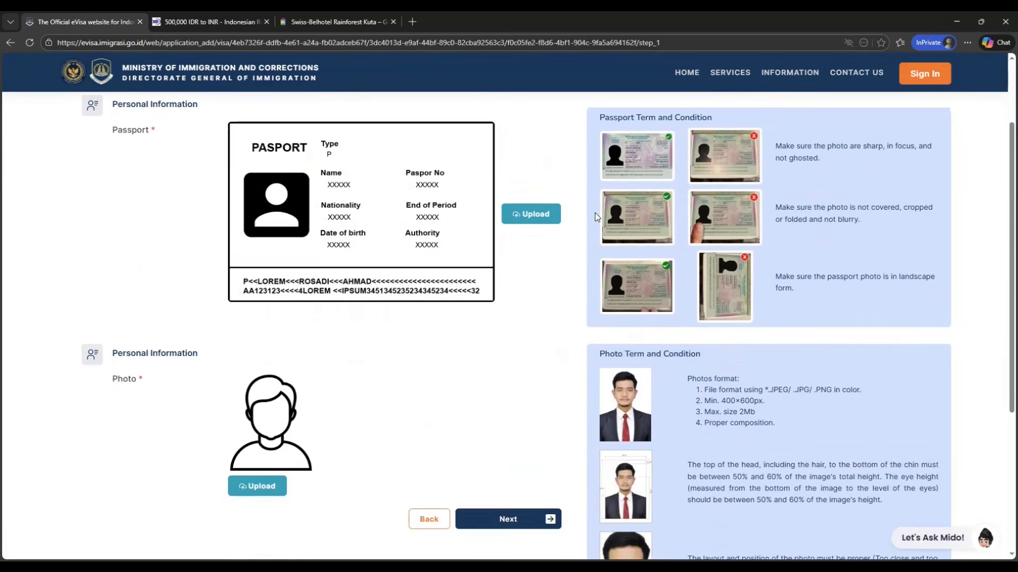
Step: Upload the applicant's passport image
click(537, 217)
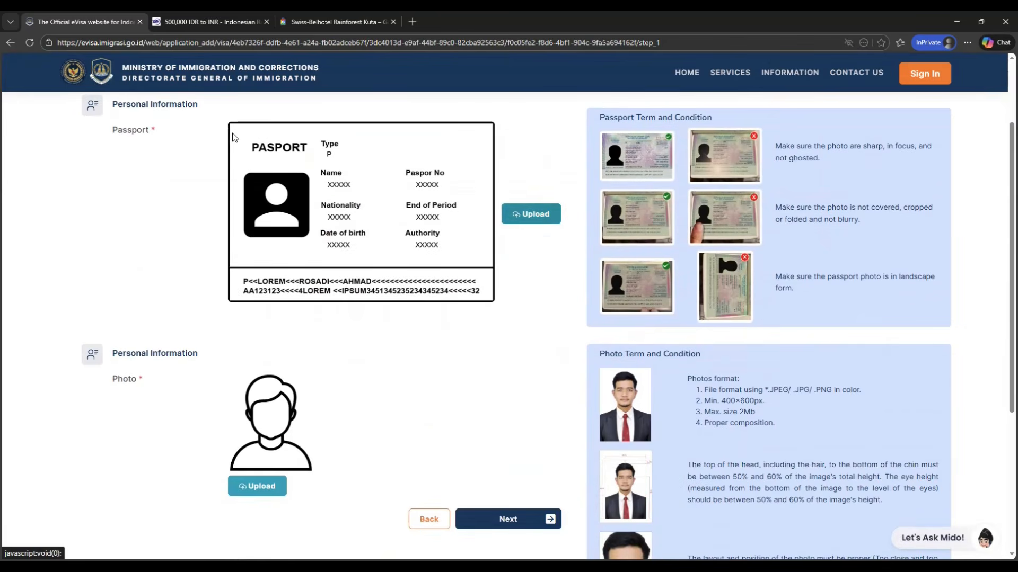
click(33, 222)
double_click(117, 91)
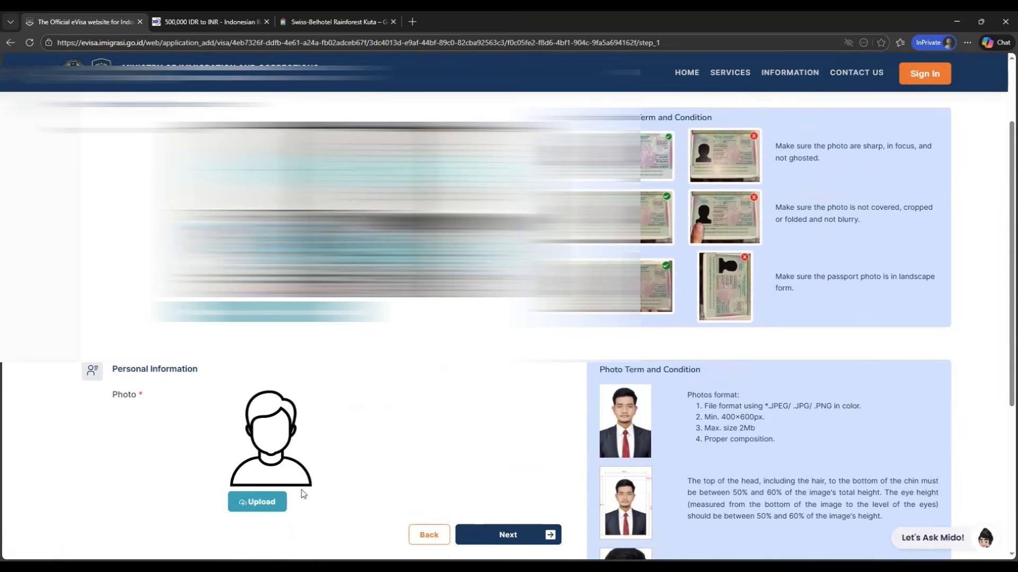
Step: Confirm the passport details extracted from the uploaded passport image
click(262, 501)
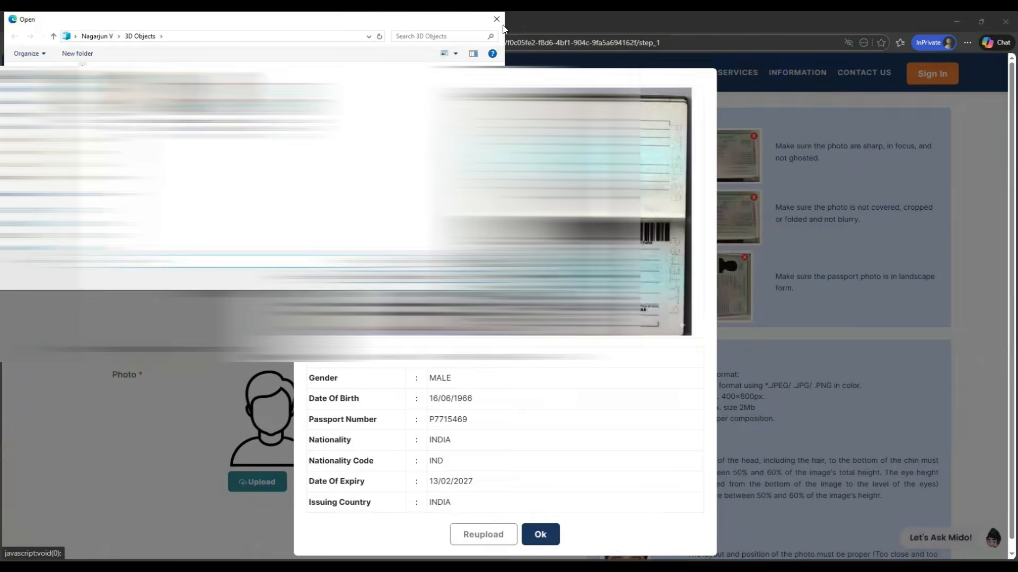
click(502, 22)
click(540, 534)
Step: Upload the applicant's formal photo and proceed to the application form
click(297, 382)
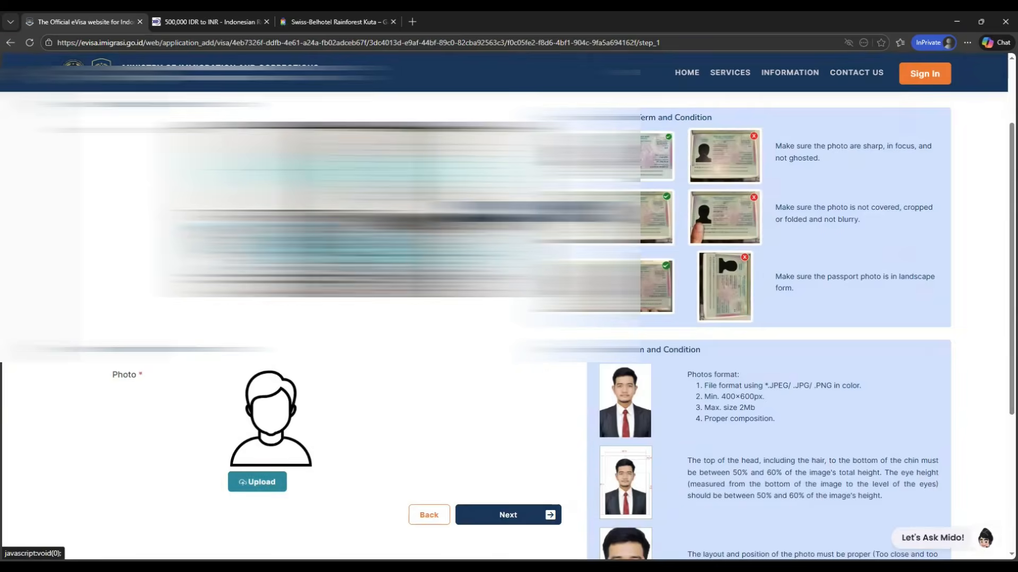
double_click(183, 101)
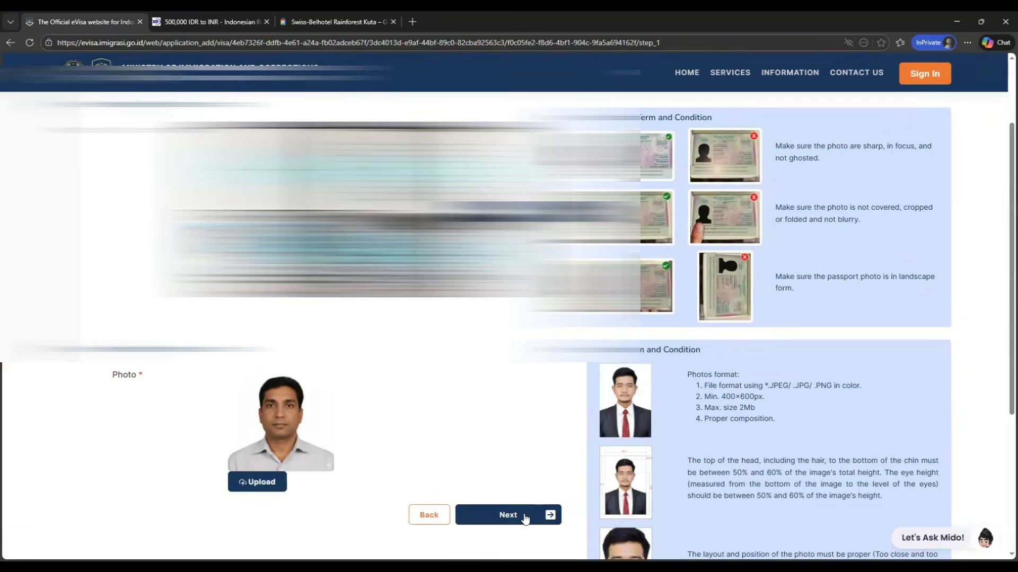
click(542, 493)
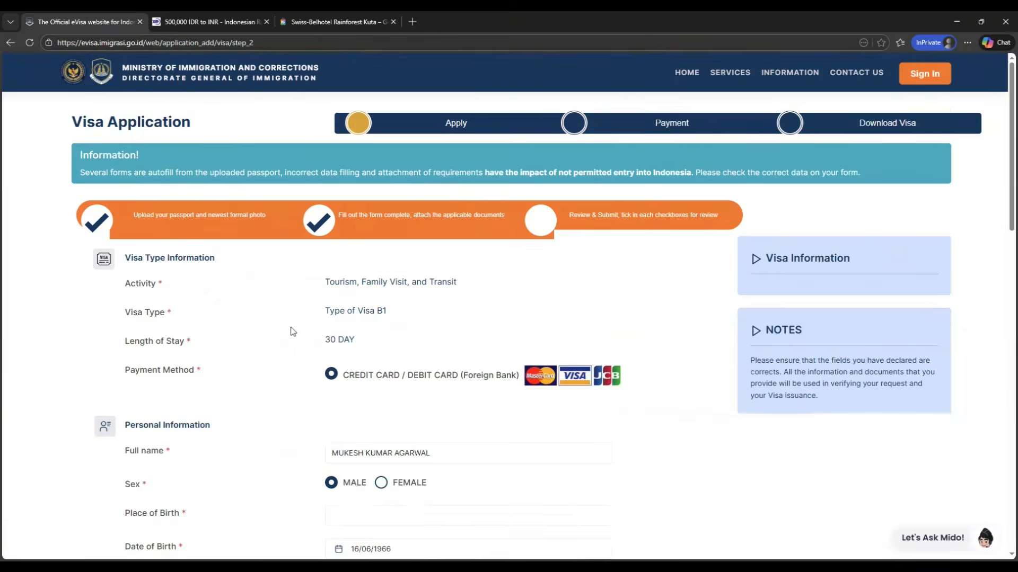
Step: Enter BENGALURU as the place of birth and fill in the applicant's phone number
scroll(291, 332, down, 2)
scroll(291, 332, down, 1)
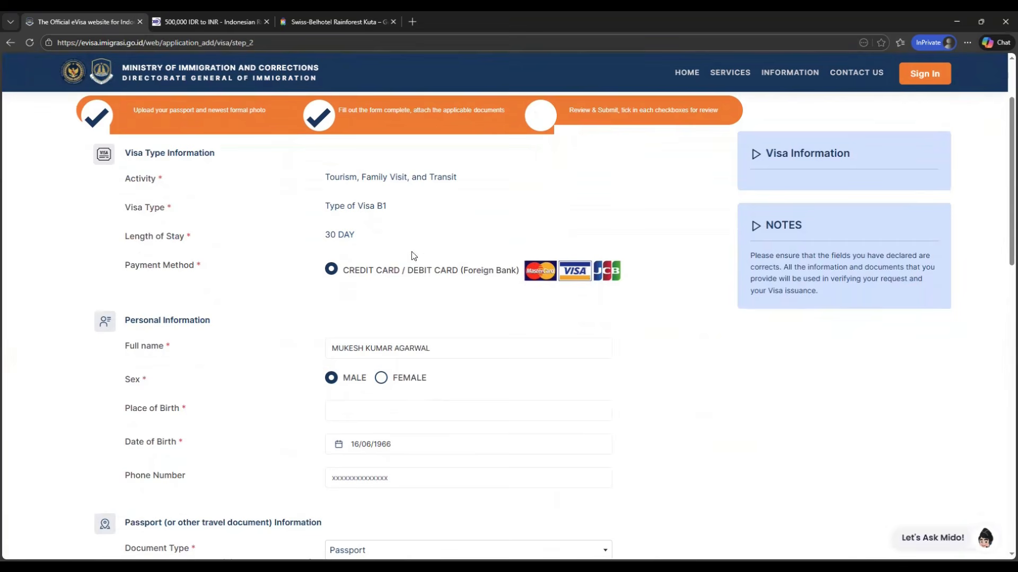
scroll(309, 363, down, 1)
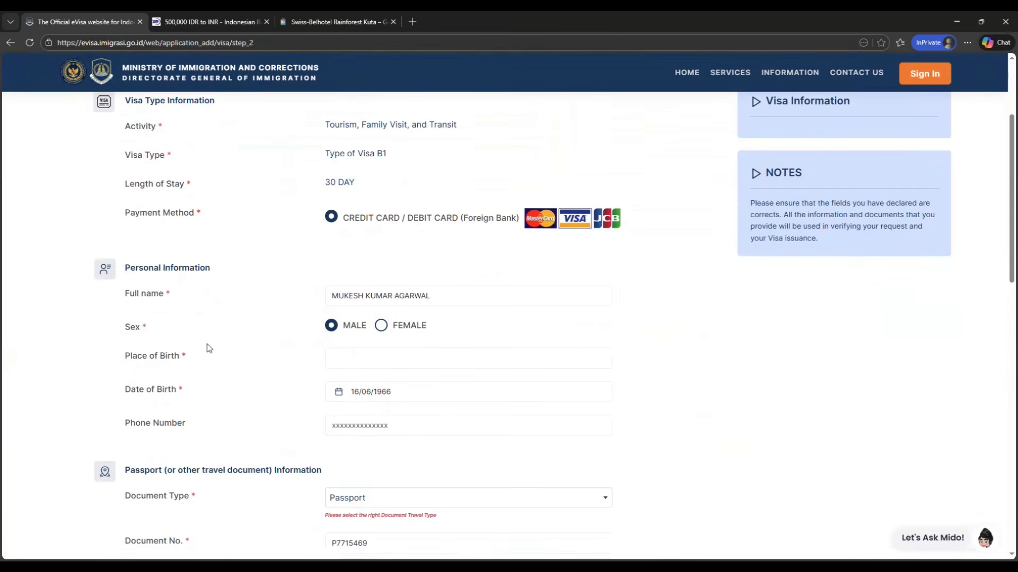
click(397, 360)
text(BENGALU)
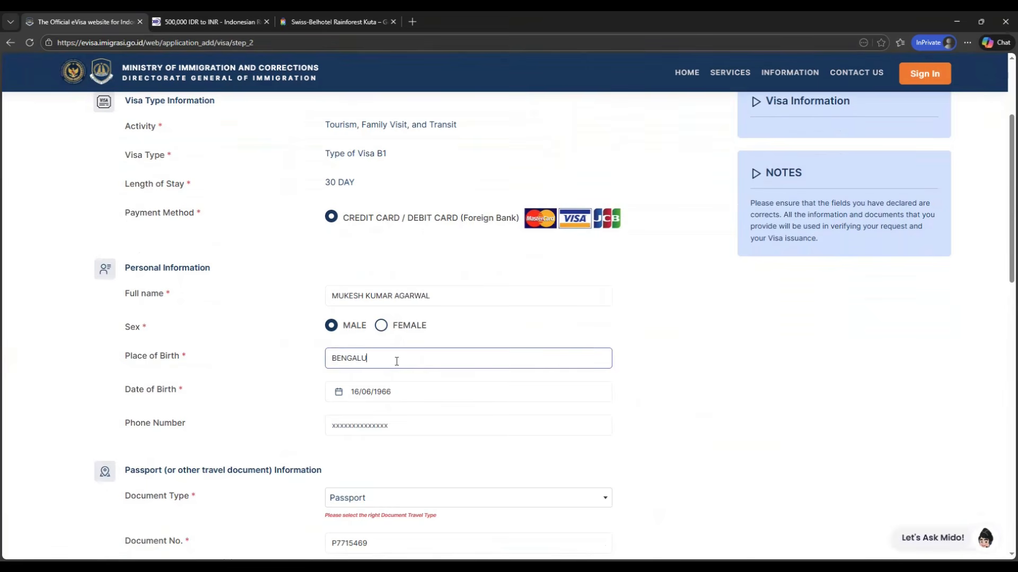
text(RU)
scroll(397, 361, down, 1)
click(401, 373)
text(+910000000000)
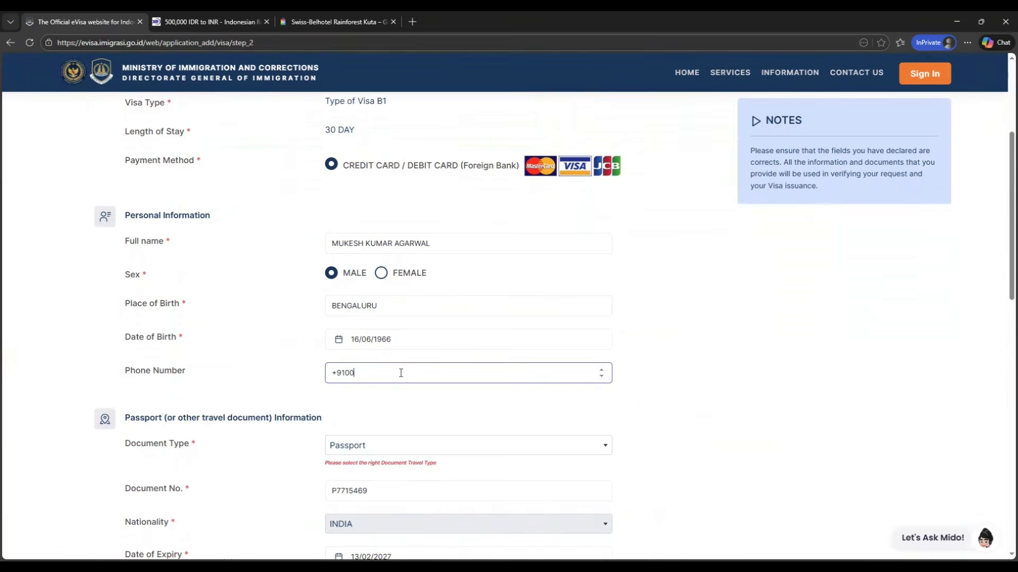
Step: Set the residence type in Indonesia to HOTEL
scroll(400, 373, down, 2)
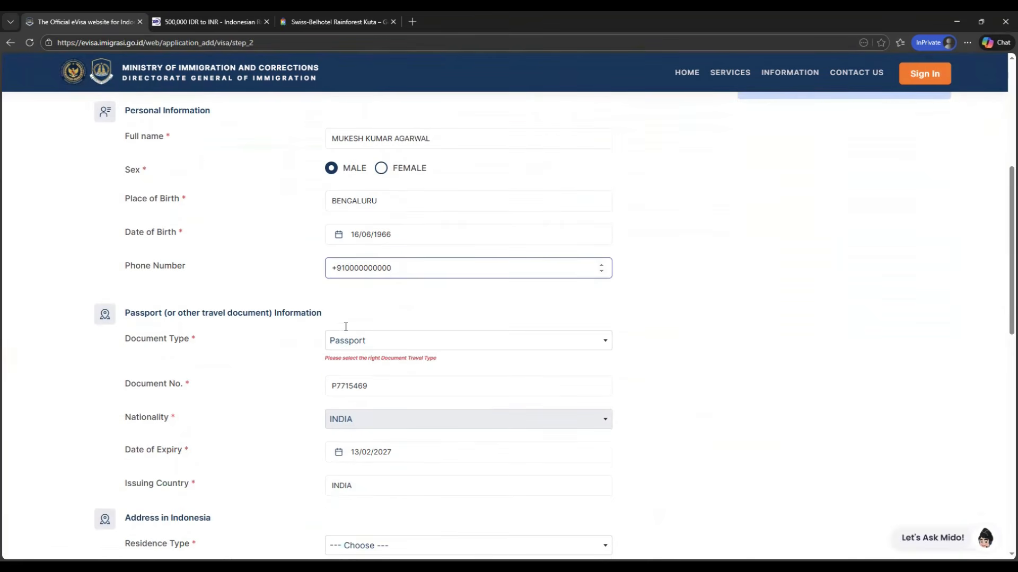
scroll(345, 325, down, 1)
scroll(270, 412, down, 1)
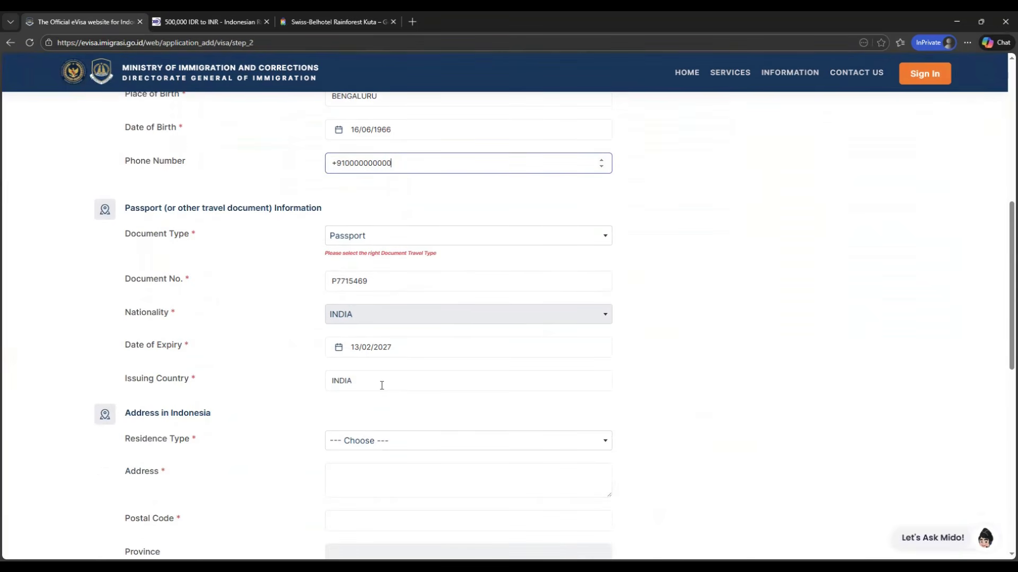
scroll(382, 357, down, 2)
drag(125, 308, 228, 312)
click(272, 298)
click(402, 342)
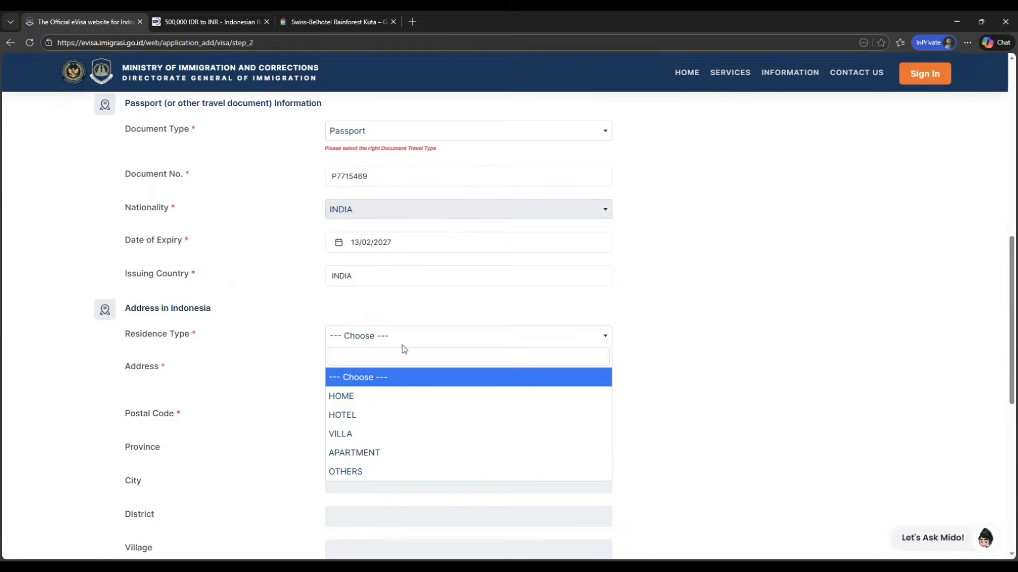
click(384, 420)
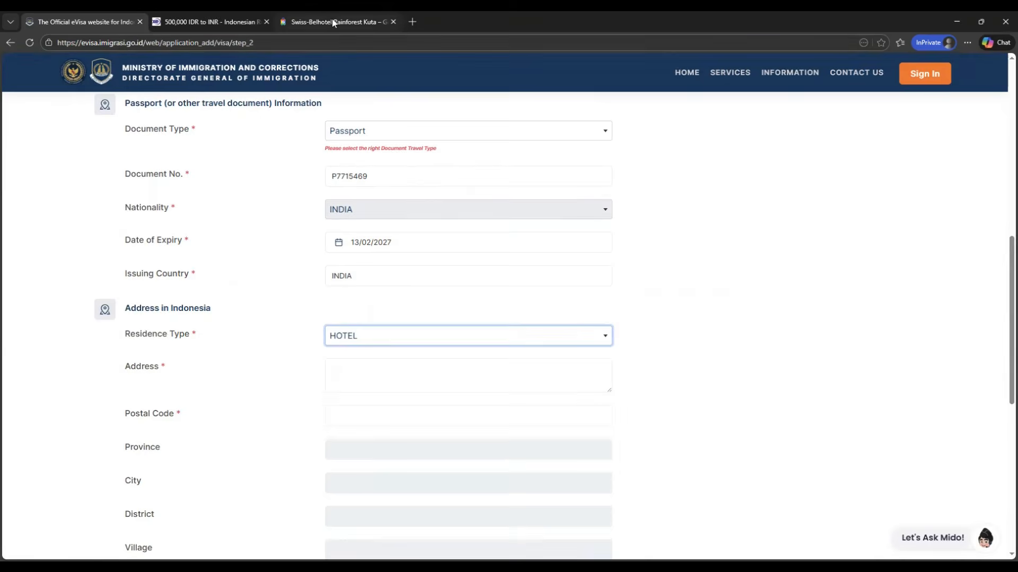
Step: Fill the Indonesian address with the Swiss-Belhotel Rainforest Kuta name and street address copied from the hotel page
click(337, 22)
triple_click(386, 108)
click(127, 24)
click(367, 386)
text(SWISS-BELHOTEL RAINFOREST KUTA)
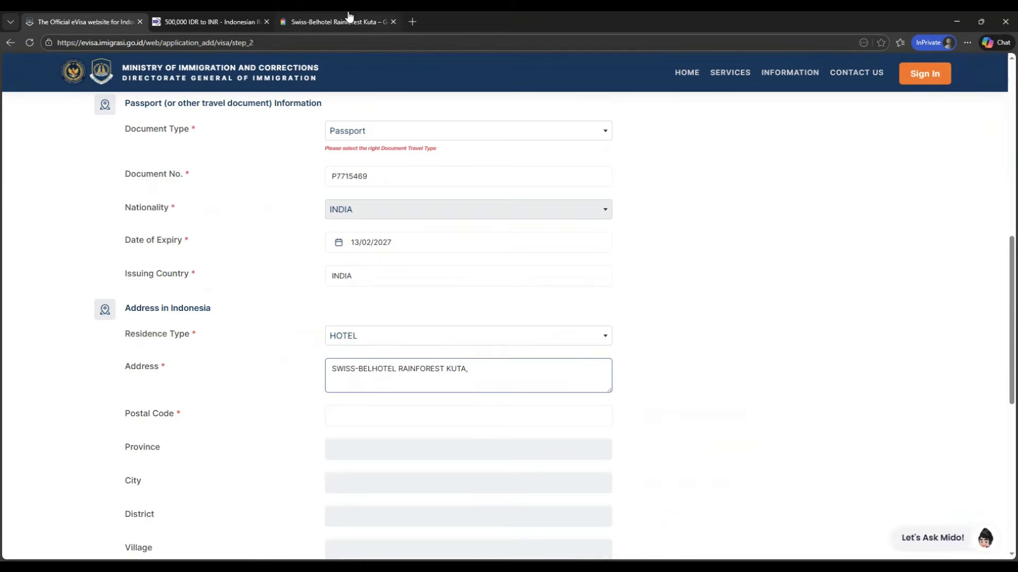
click(329, 24)
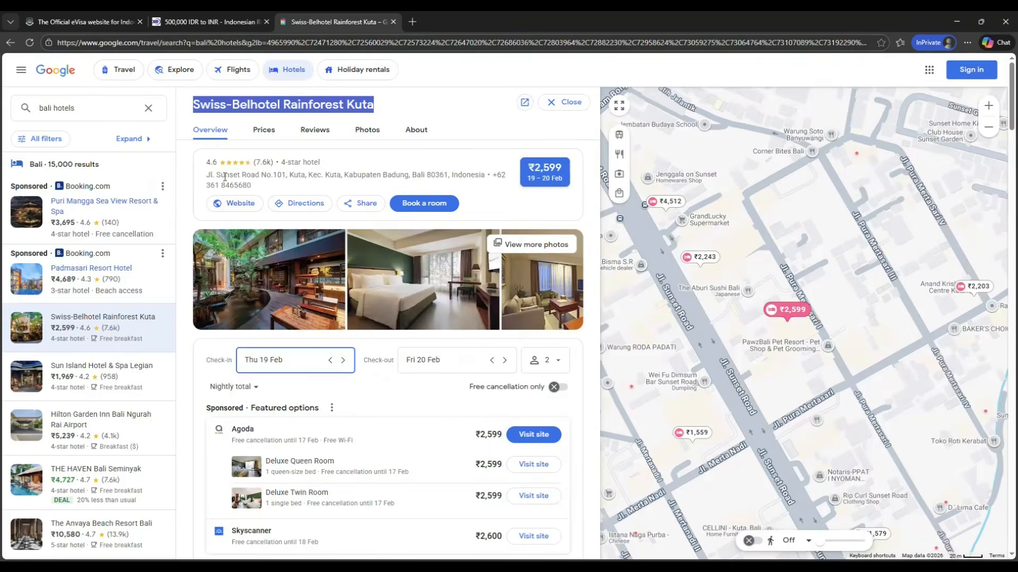
drag(207, 178, 257, 191)
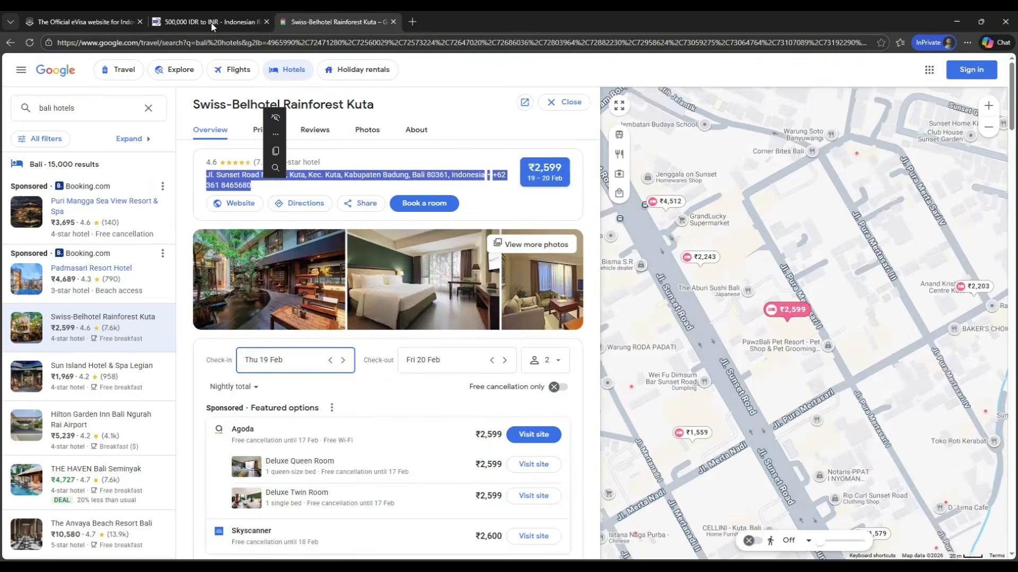
click(82, 22)
key(ctrl+v)
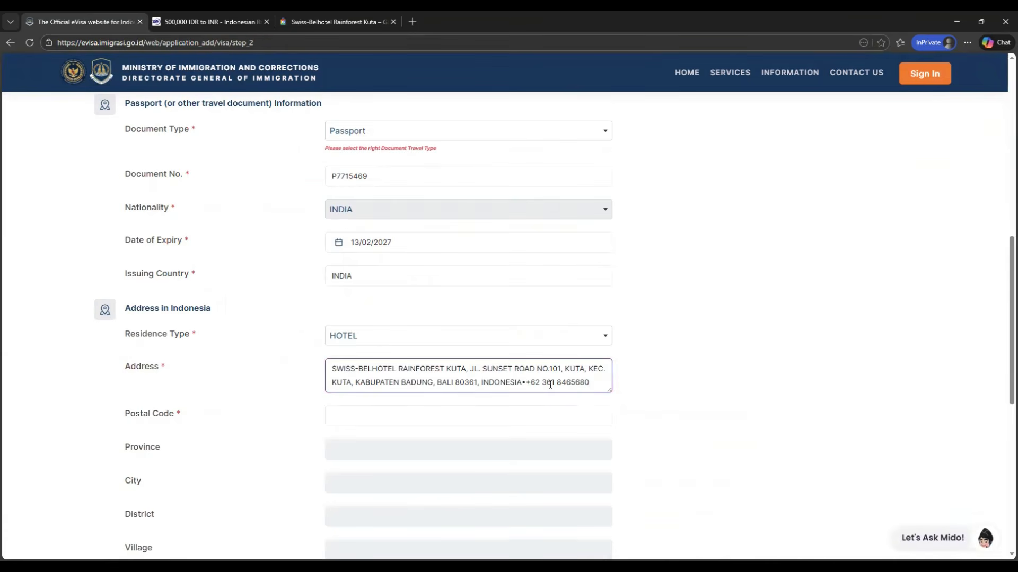
Step: Remove the plus signs and the period after KEC from the address text
click(531, 384)
key(BackSpace)
key(BackSpace)
click(724, 362)
scroll(483, 379, down, 1)
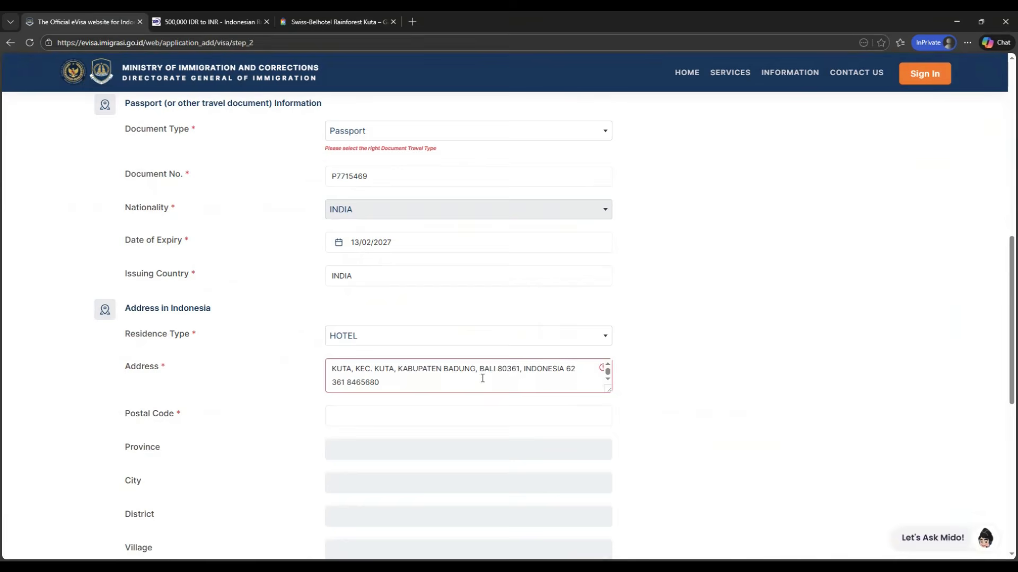
click(374, 369)
key(BackSpace)
key(BackSpace)
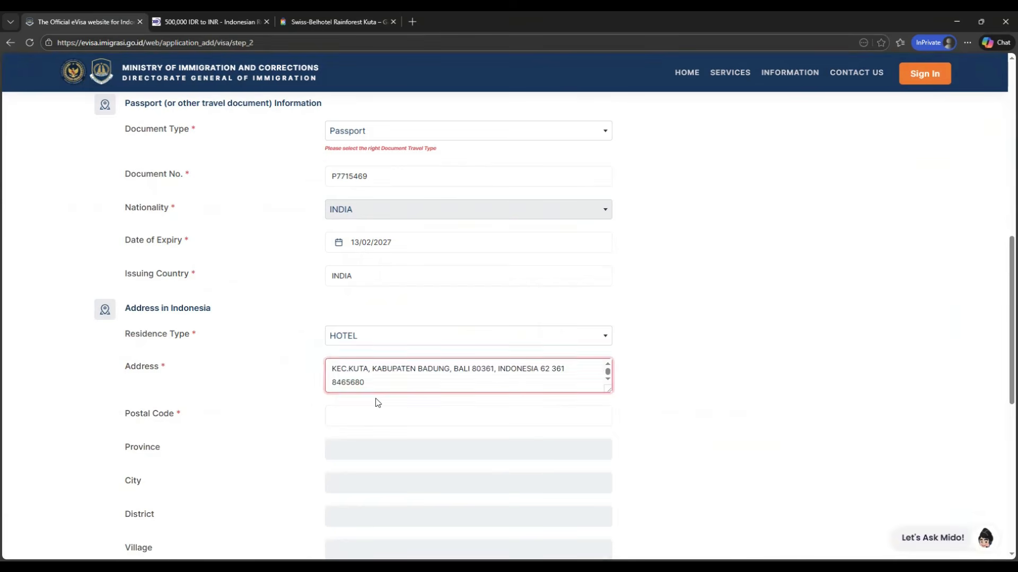
click(654, 345)
Step: Remove the period after JL and the hyphen in the hotel name from the address
scroll(477, 379, down, 1)
scroll(530, 377, up, 1)
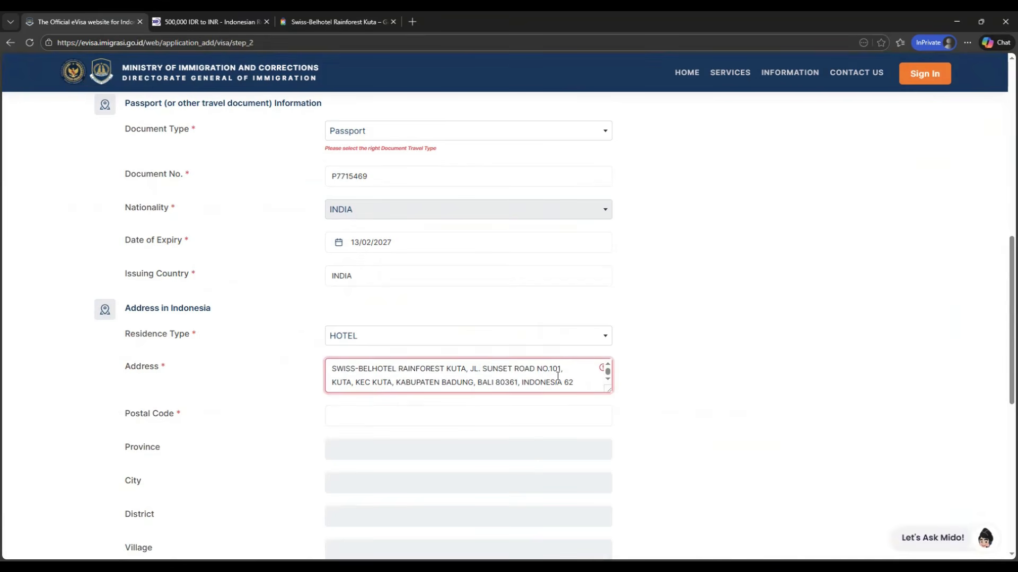
key(BackSpace)
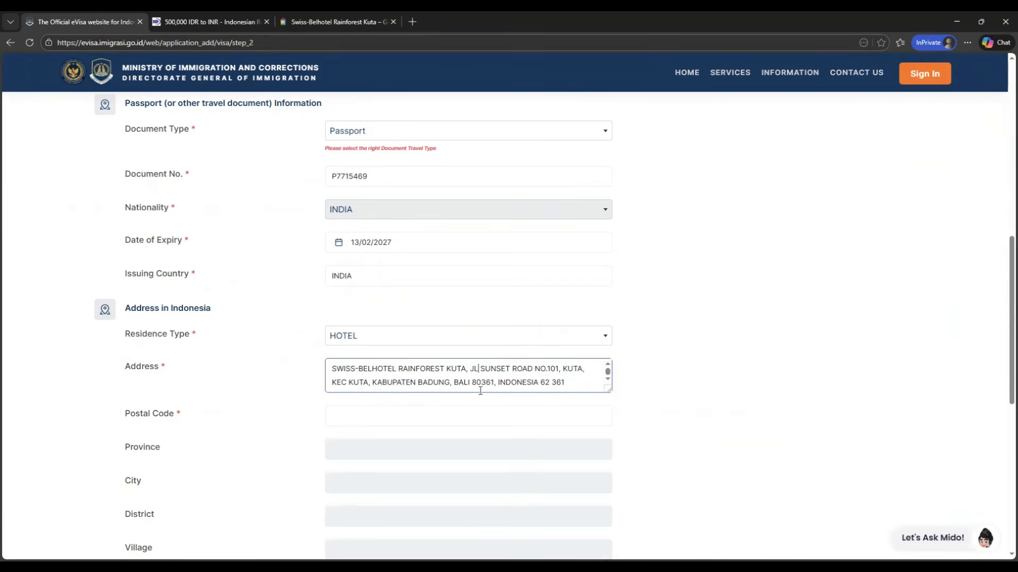
scroll(422, 375, down, 1)
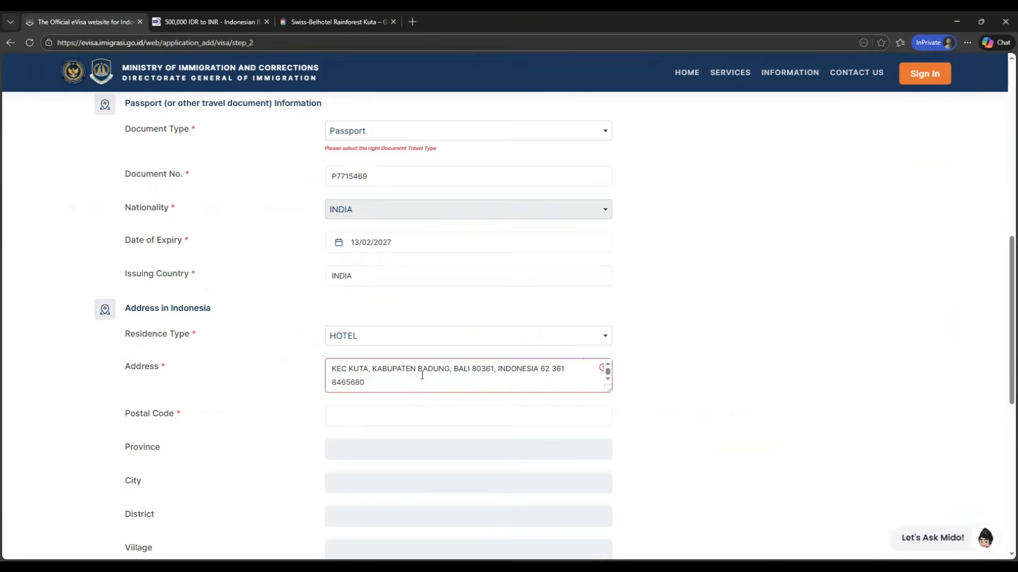
scroll(365, 374, up, 1)
click(358, 368)
key(BackSpace)
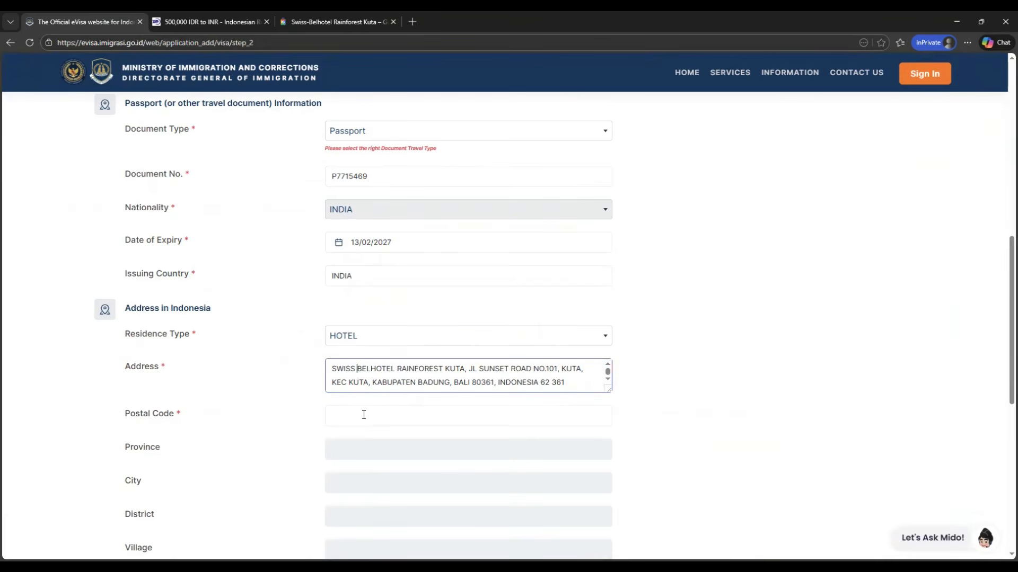
click(768, 248)
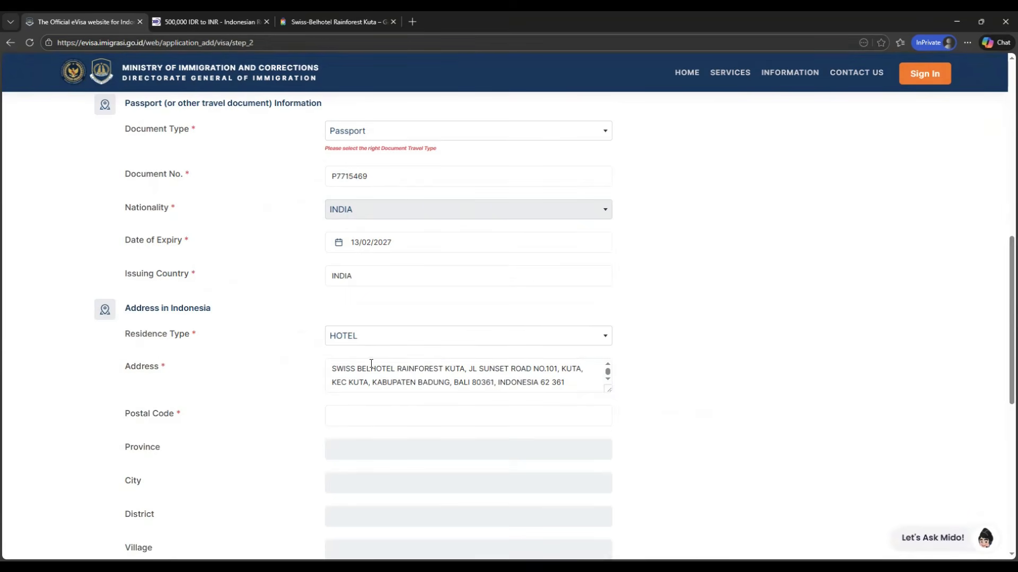
Step: Copy the postal code 80361 from the hotel page into the postal code field
click(334, 21)
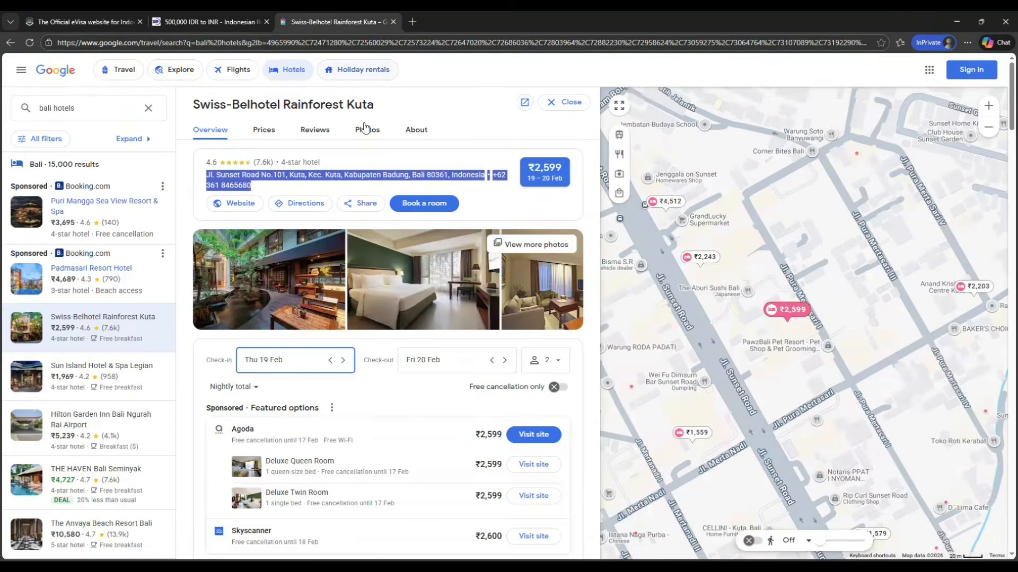
click(58, 22)
scroll(397, 334, down, 1)
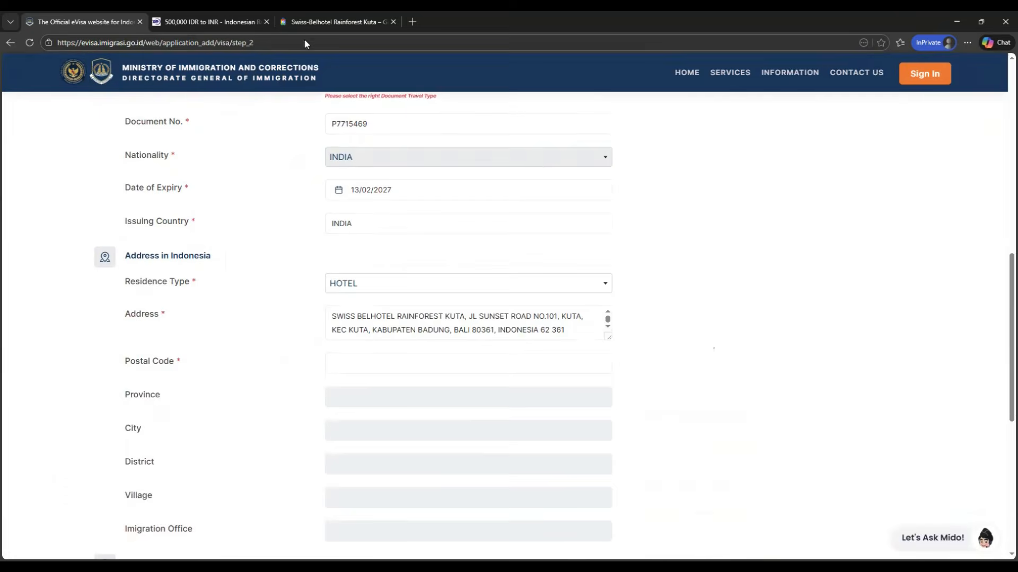
click(306, 24)
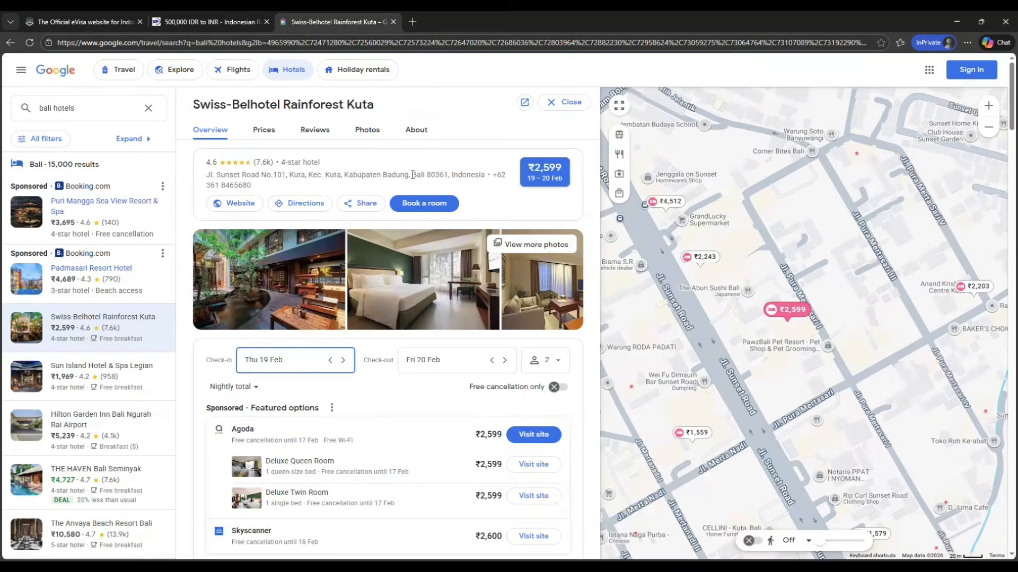
double_click(432, 175)
key(ctrl+c)
click(119, 23)
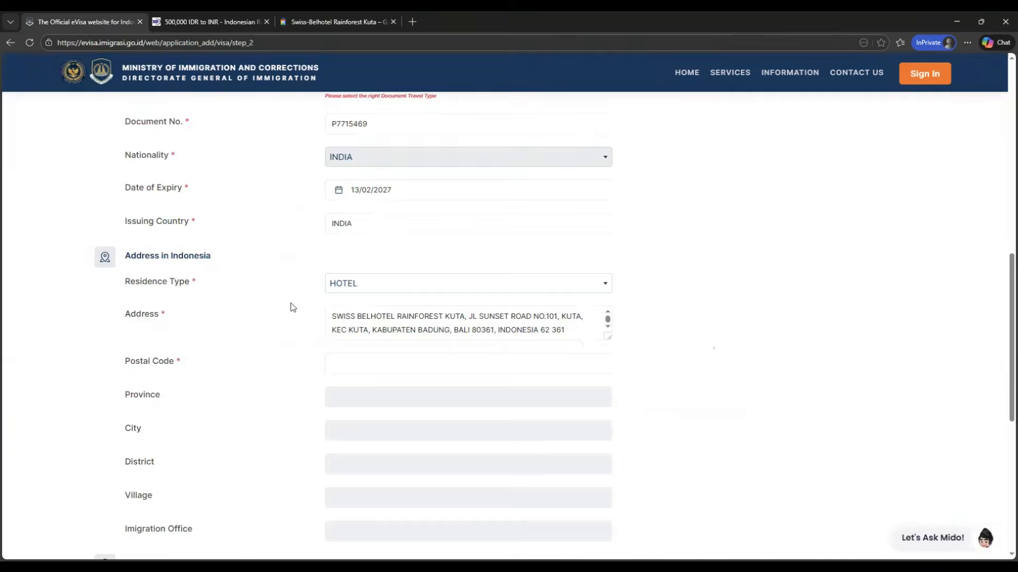
click(356, 367)
key(ctrl+v)
click(697, 323)
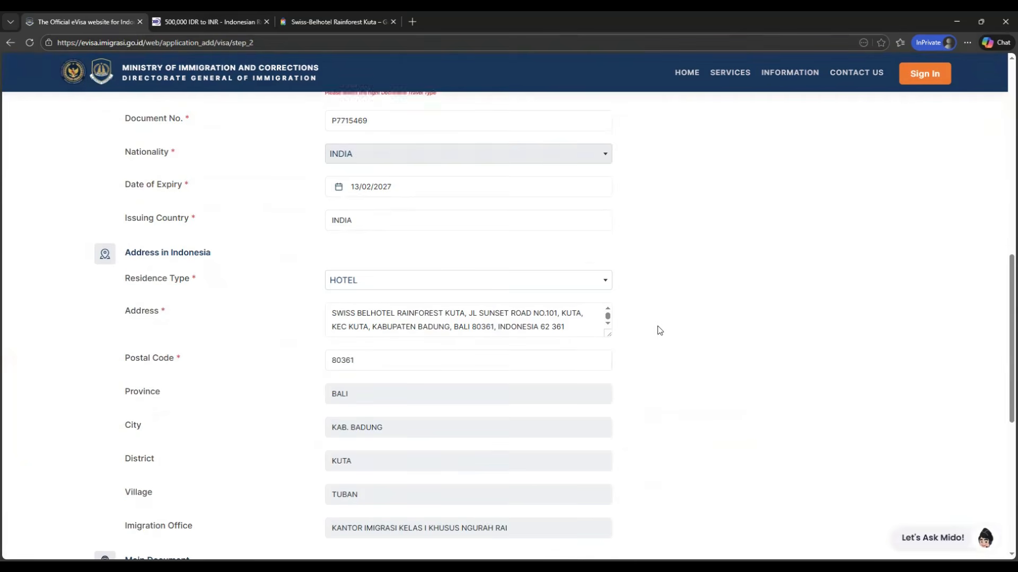
Step: Upload the PDF 'Attestaion d'Accueil' as the return ticket document
scroll(659, 329, down, 2)
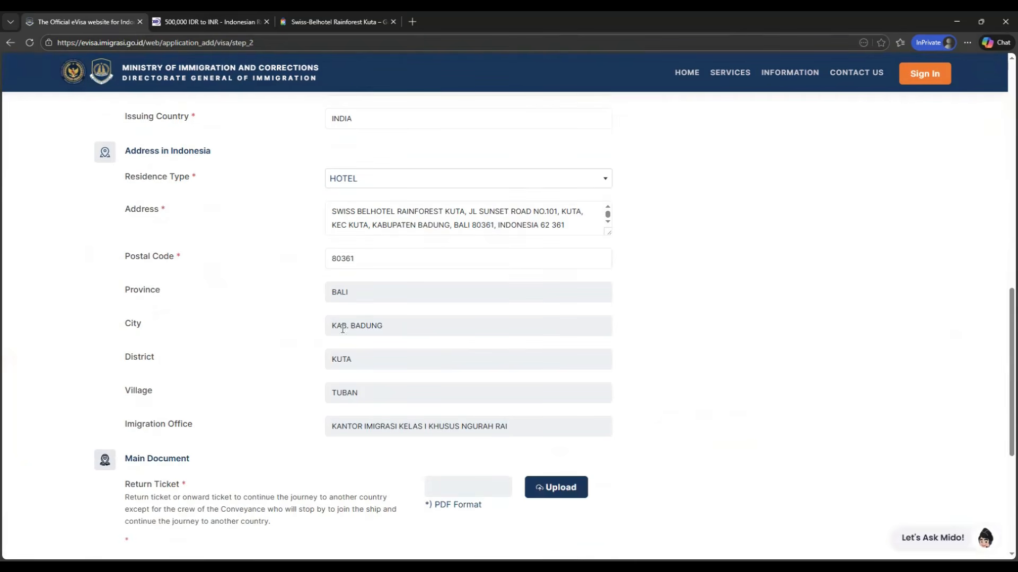
click(318, 22)
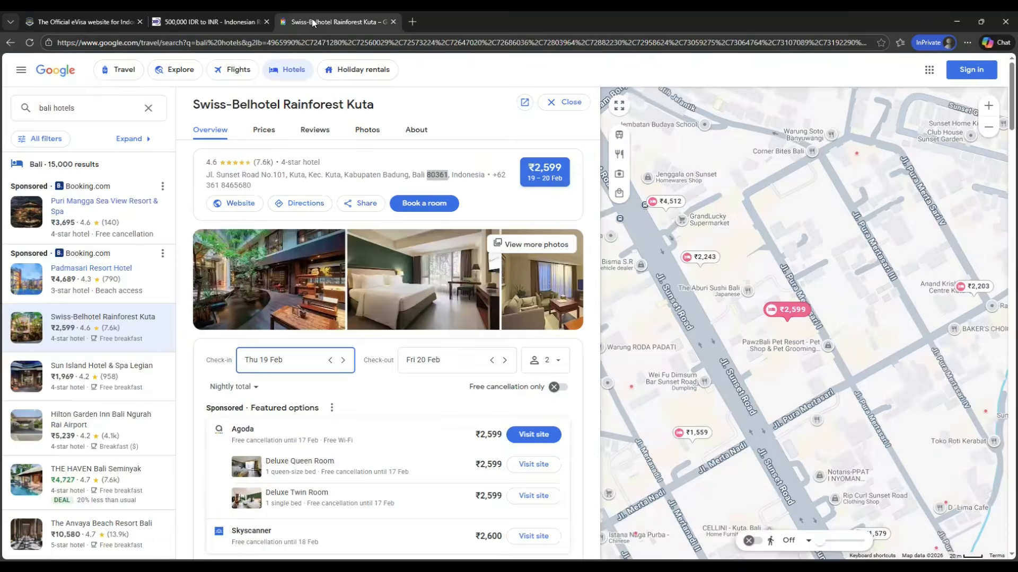
click(80, 22)
scroll(391, 385, down, 3)
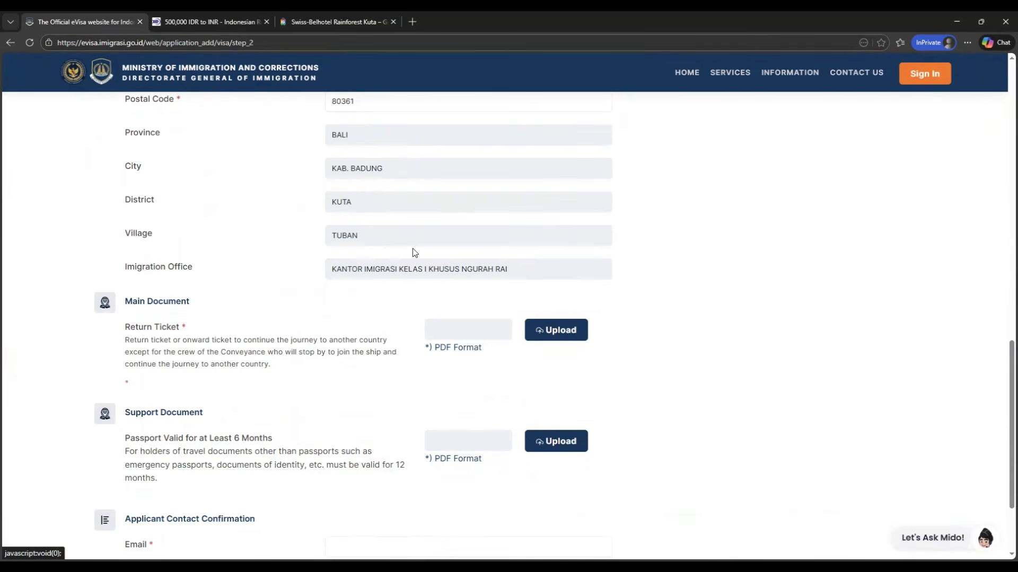
click(178, 109)
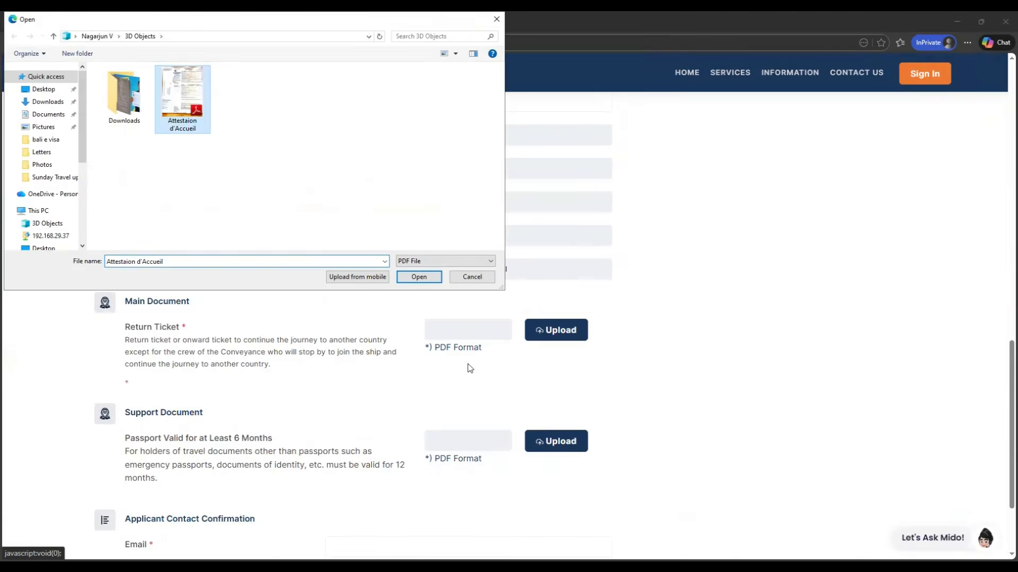
click(418, 277)
Step: Enter the applicant's e-mail address in the contact confirmation section
scroll(385, 342, down, 2)
click(430, 440)
key(Tab)
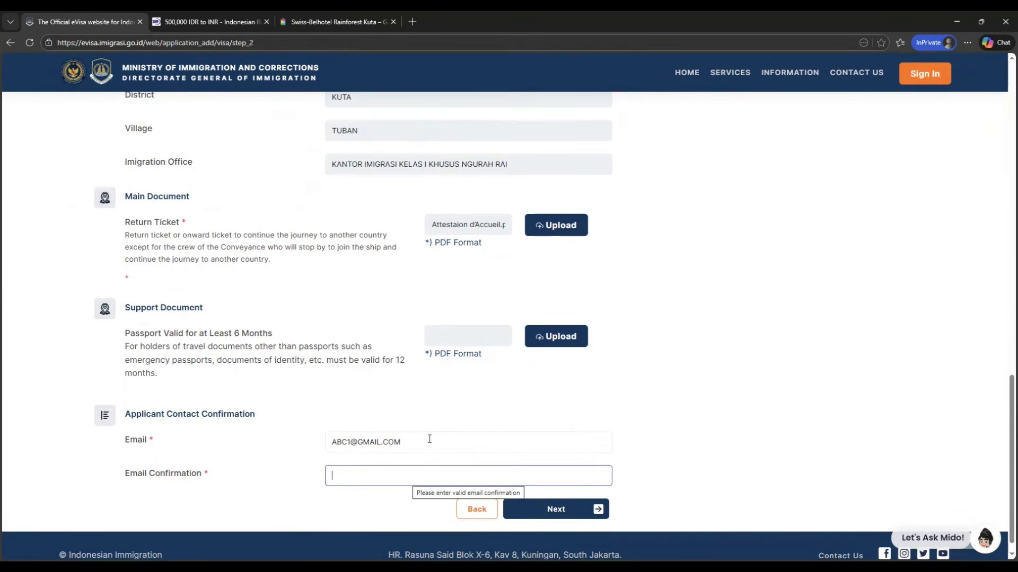
Step: Copy the entered e-mail into the email confirmation field and continue the application, confirming the prompt
drag(429, 438, 318, 448)
key(ctrl+c)
click(374, 480)
key(ctrl+v)
click(594, 509)
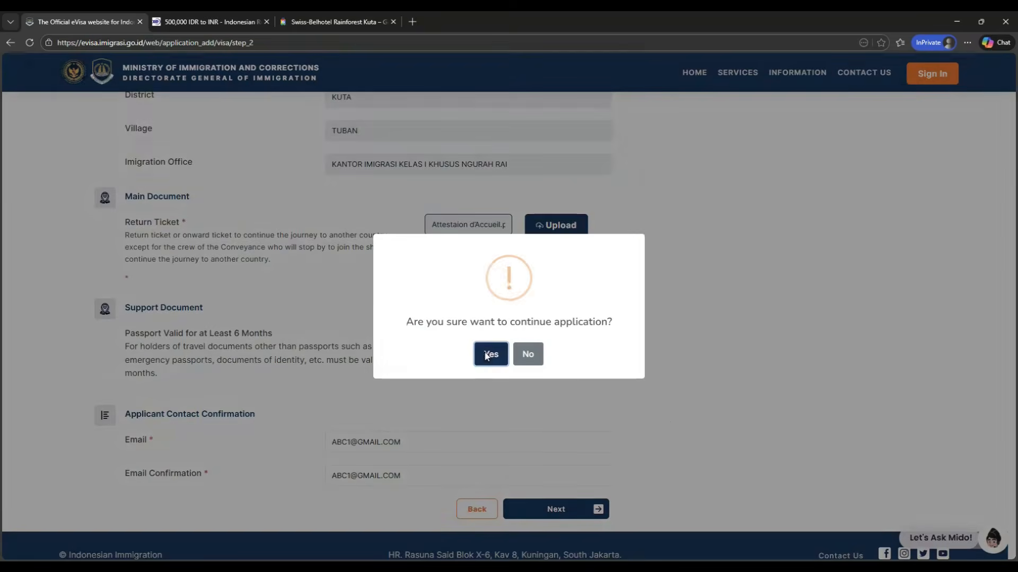
click(487, 355)
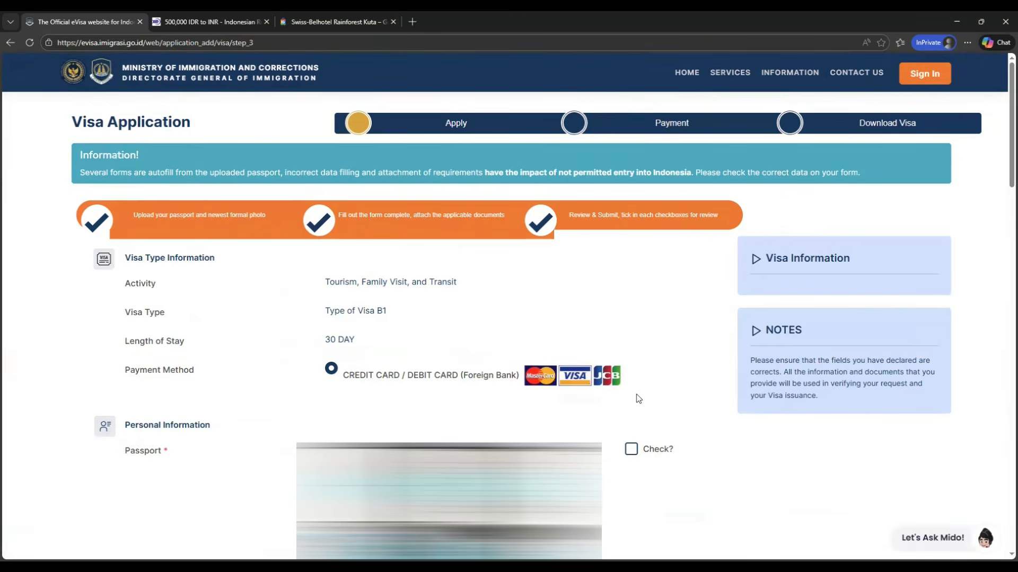
Step: Tick the Check? box beside every passport, photo, personal detail, document and return ticket field to verify them
click(631, 450)
scroll(634, 452, down, 8)
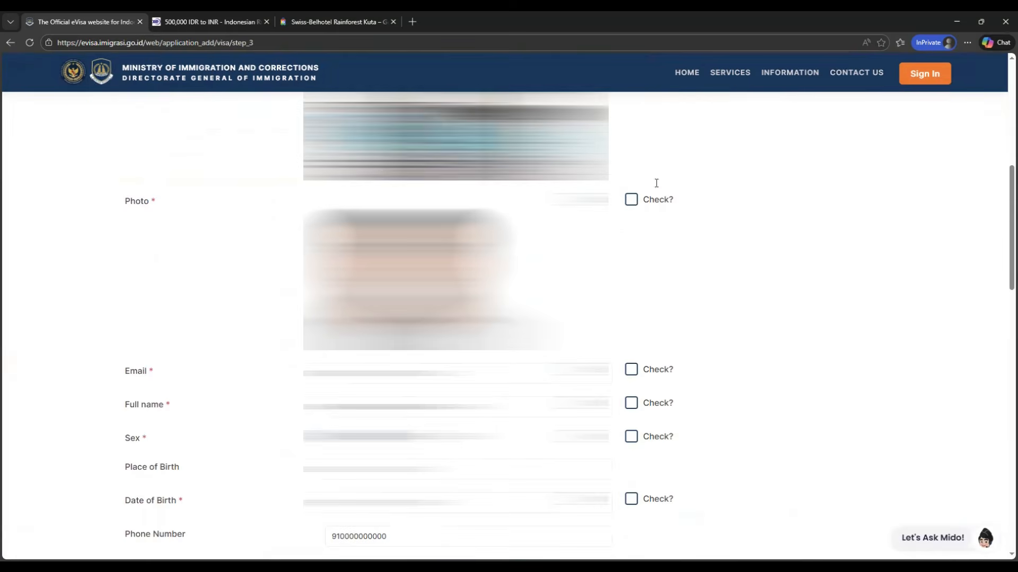
click(631, 146)
scroll(632, 136, down, 1)
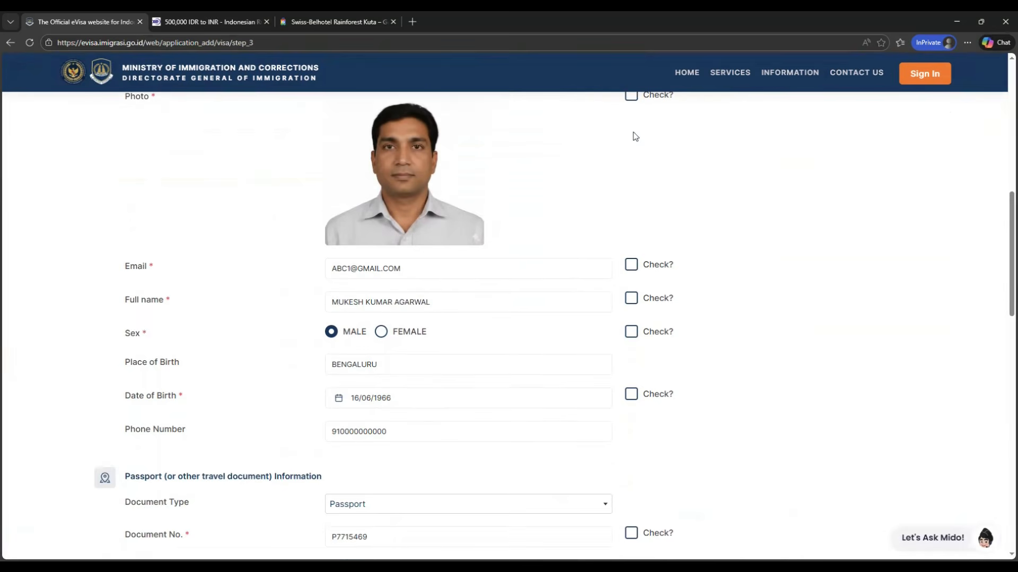
click(636, 265)
click(631, 299)
click(631, 332)
click(636, 395)
scroll(635, 426, down, 4)
click(631, 323)
click(631, 357)
click(631, 390)
click(632, 423)
scroll(677, 427, down, 10)
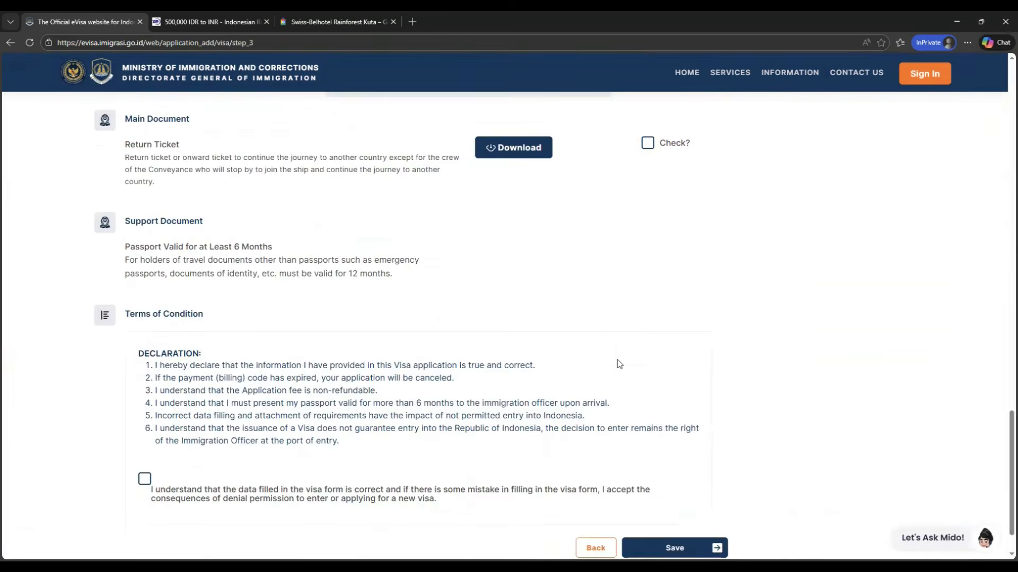
click(647, 247)
scroll(675, 373, down, 3)
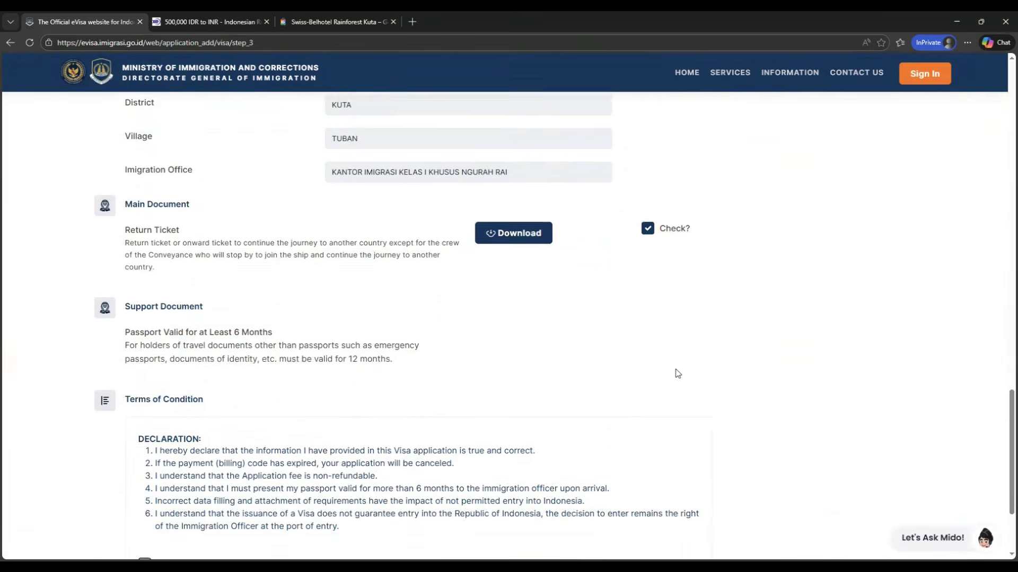
Step: Accept the terms declaration and save the application, confirming to continue
click(146, 423)
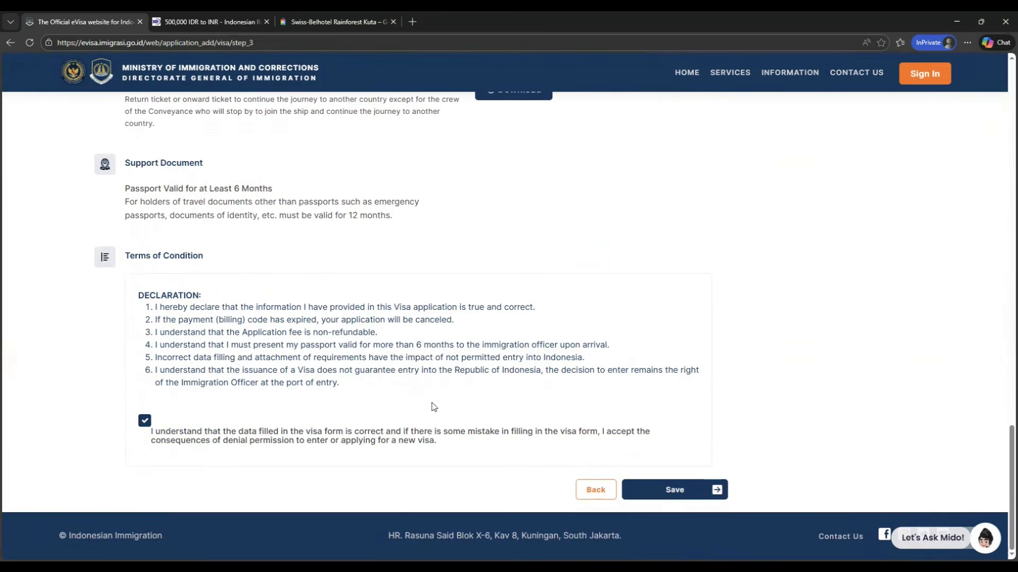
click(674, 488)
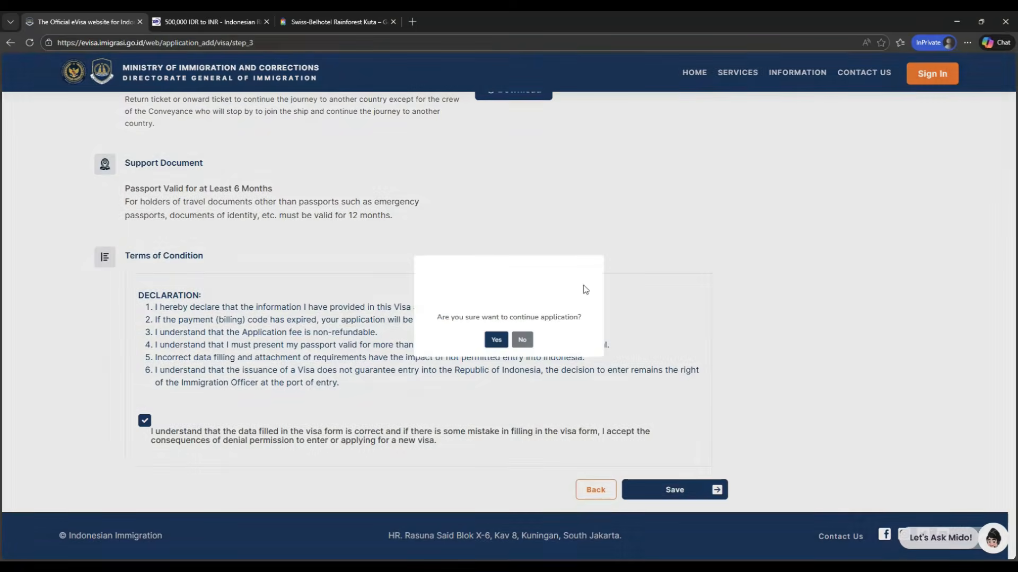
click(487, 356)
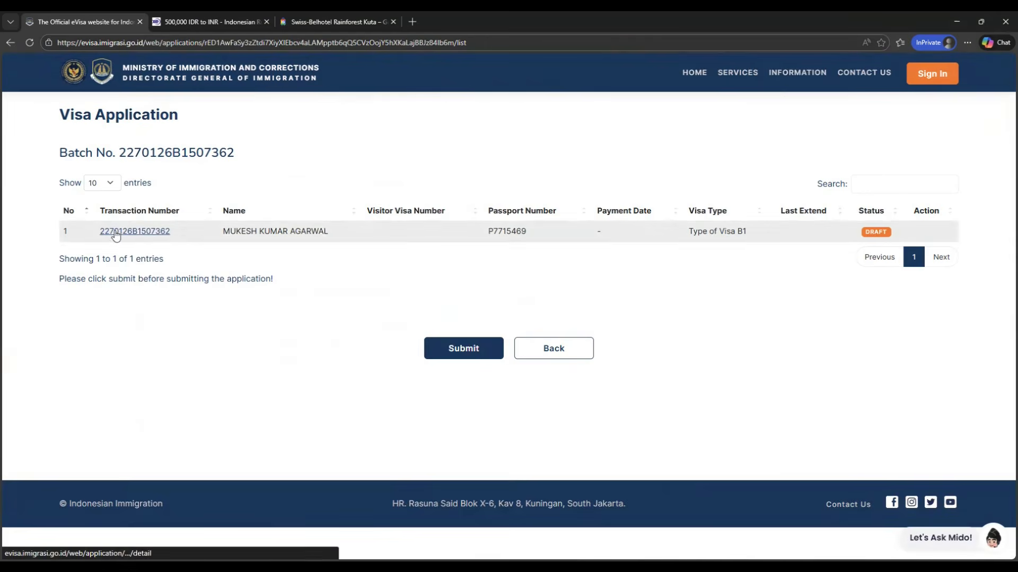
Step: Review the 500,000 IDR to INR conversion in the currency converter tab and return to the visa application
triple_click(712, 231)
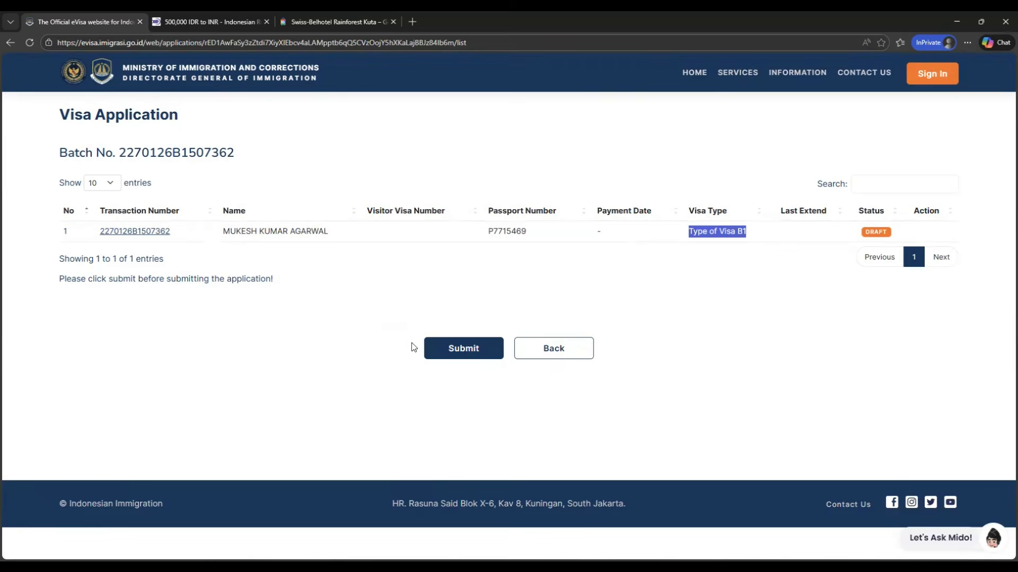
click(463, 305)
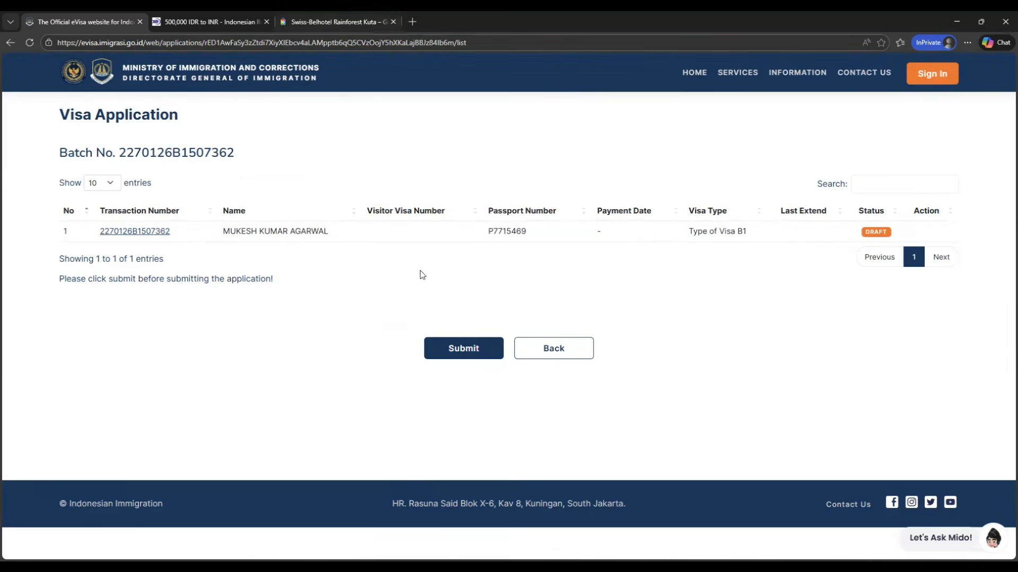
click(220, 23)
click(536, 348)
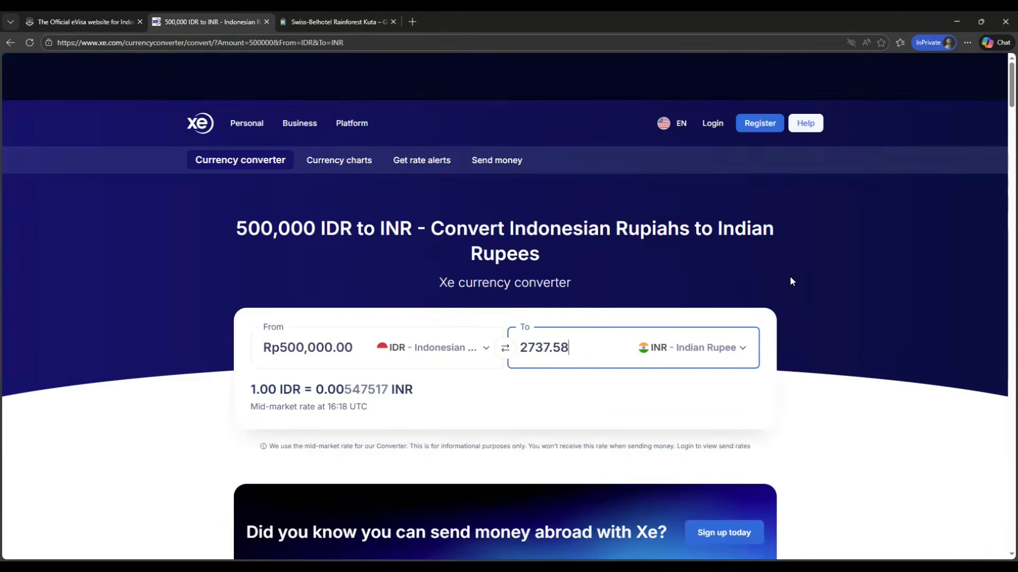
click(283, 347)
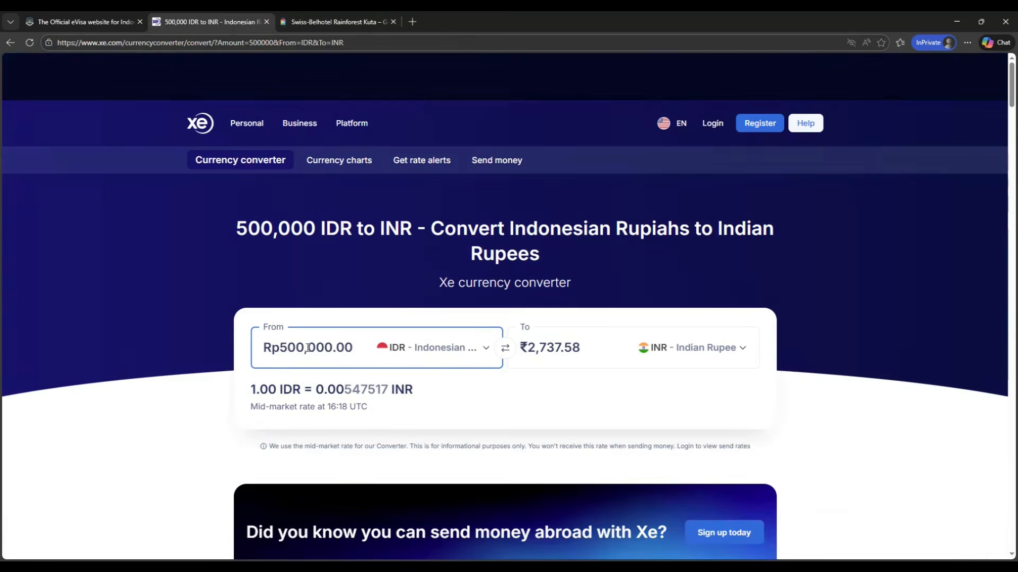
click(538, 344)
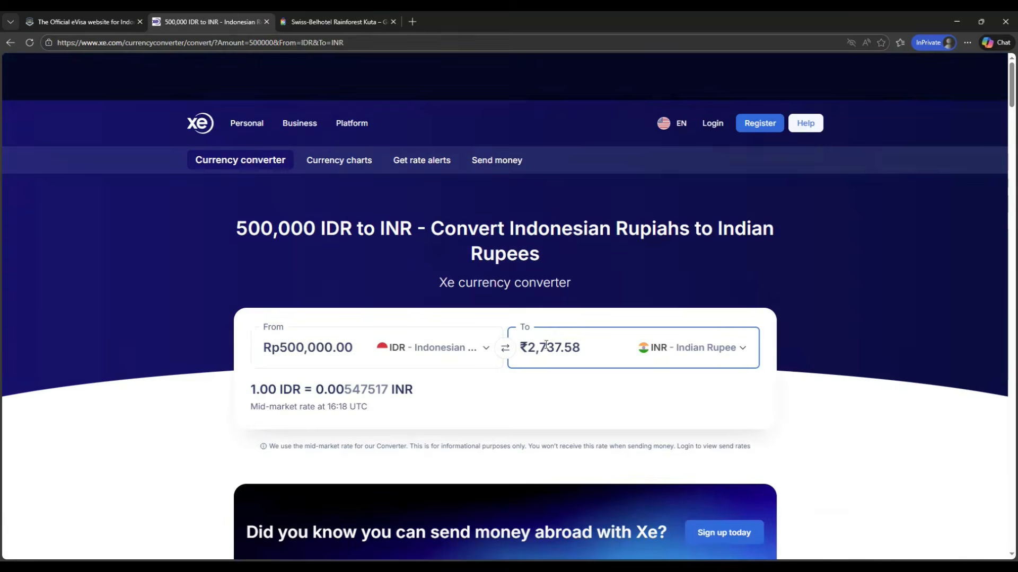
click(86, 22)
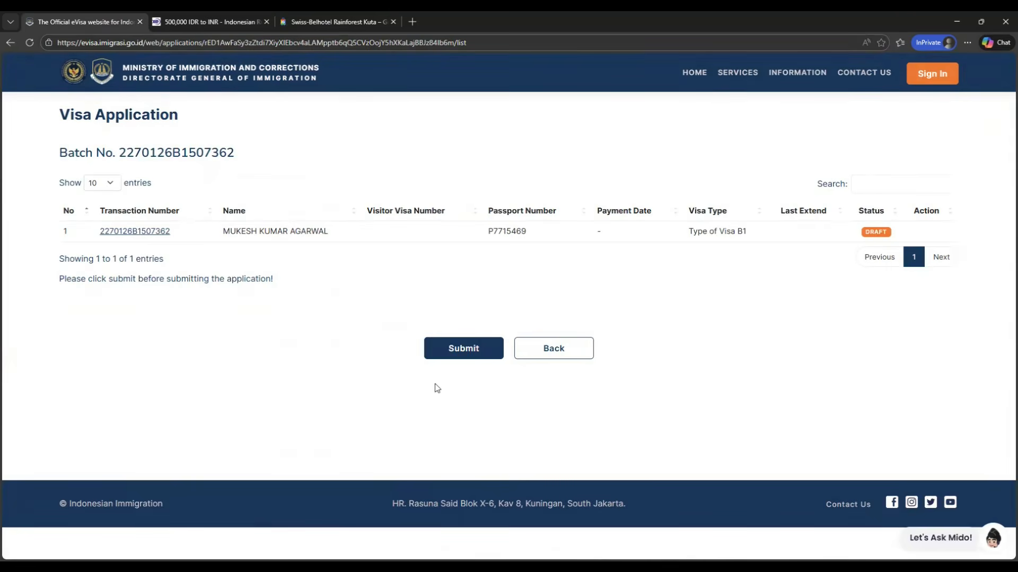